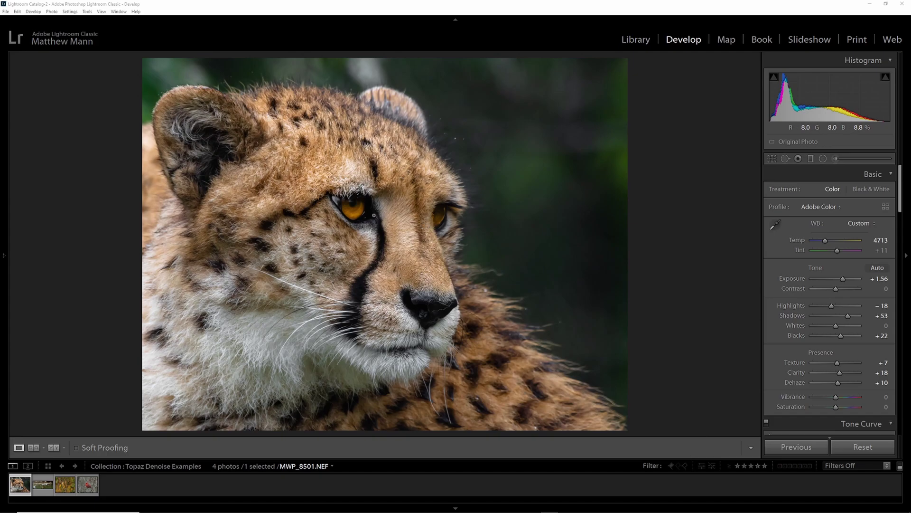
pyautogui.click(474, 203)
pyautogui.moveTo(492, 236); pyautogui.dragTo(420, 235)
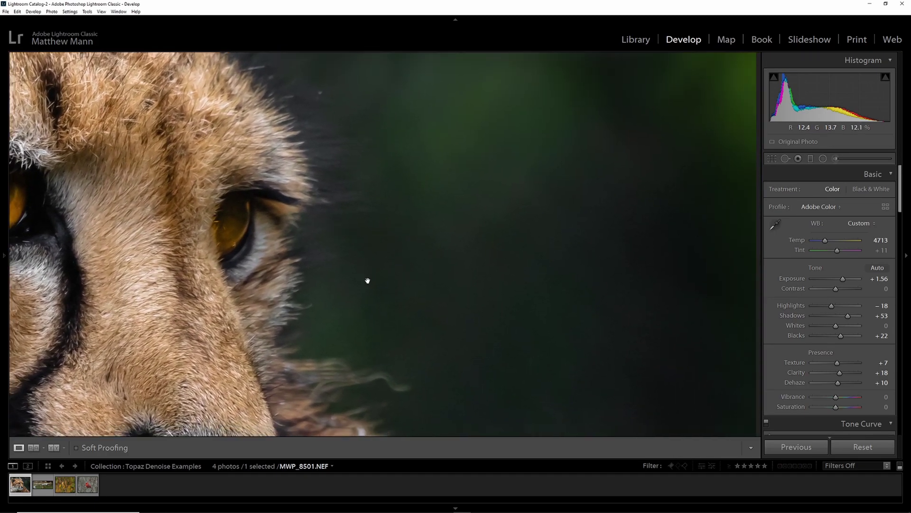
pyautogui.moveTo(510, 265); pyautogui.dragTo(375, 263)
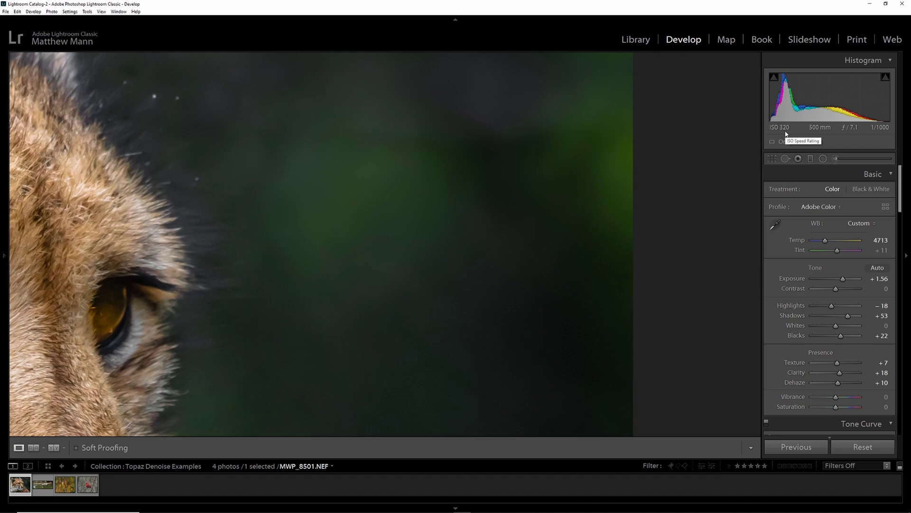
pyautogui.click(263, 235)
pyautogui.click(340, 250)
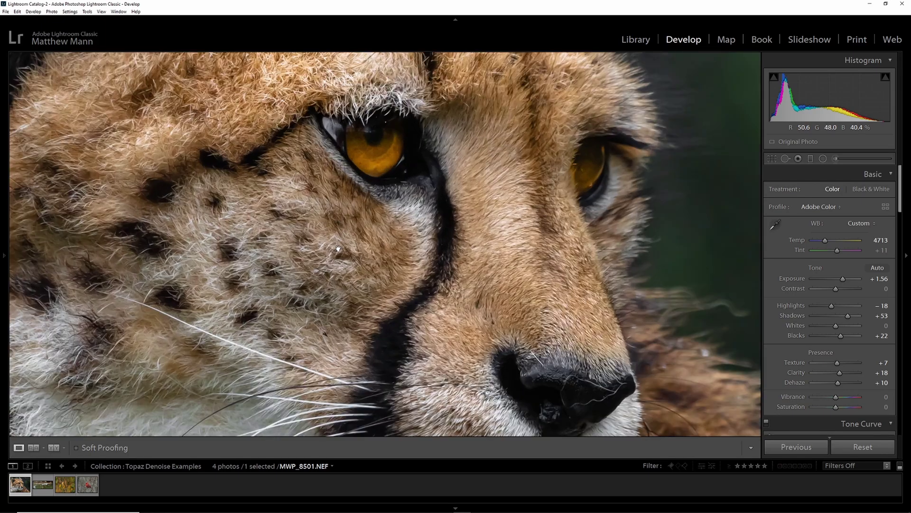
pyautogui.moveTo(507, 289); pyautogui.dragTo(397, 298)
pyautogui.moveTo(456, 119); pyautogui.dragTo(377, 309)
pyautogui.moveTo(428, 209); pyautogui.dragTo(400, 259)
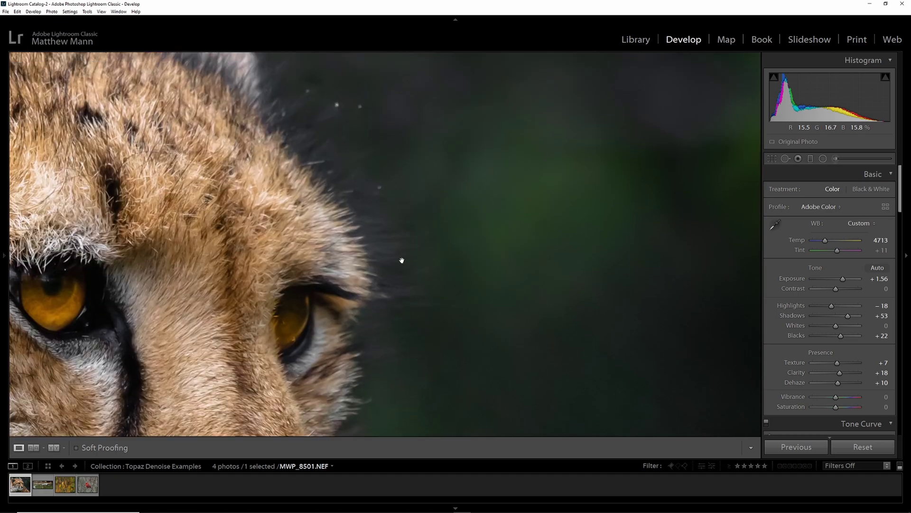
pyautogui.moveTo(466, 304); pyautogui.dragTo(423, 278)
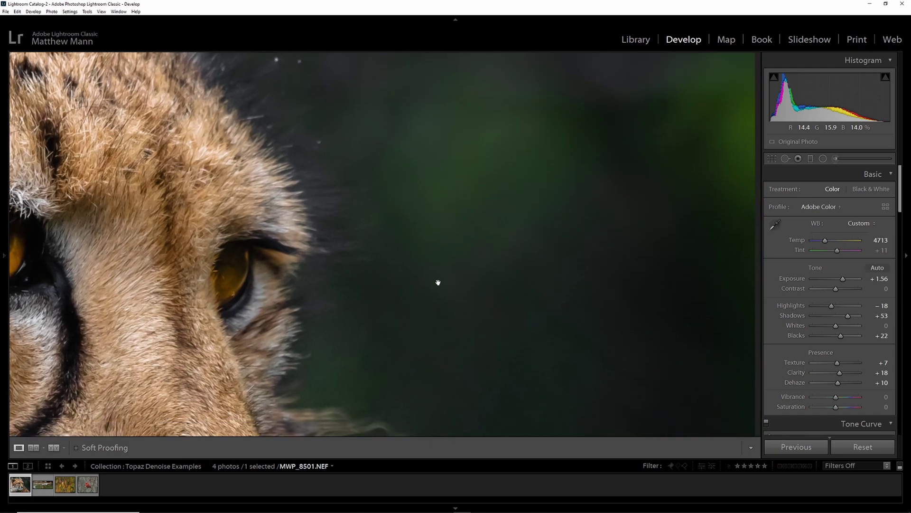
pyautogui.click(438, 283)
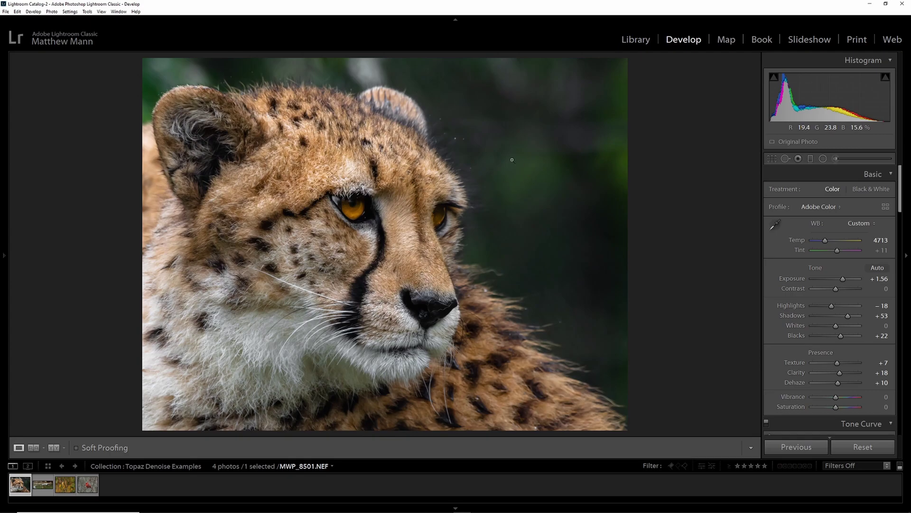
pyautogui.click(508, 233)
pyautogui.click(529, 214)
pyautogui.click(492, 152)
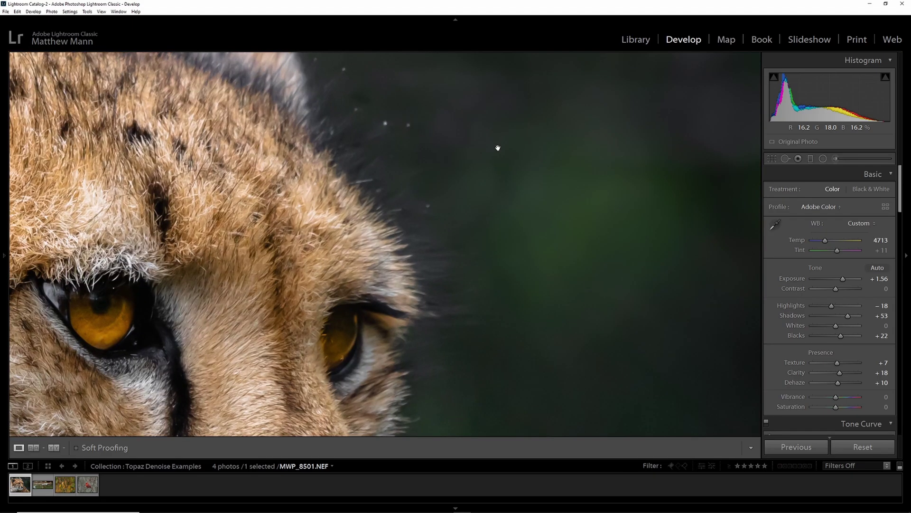
pyautogui.click(480, 149)
pyautogui.click(517, 226)
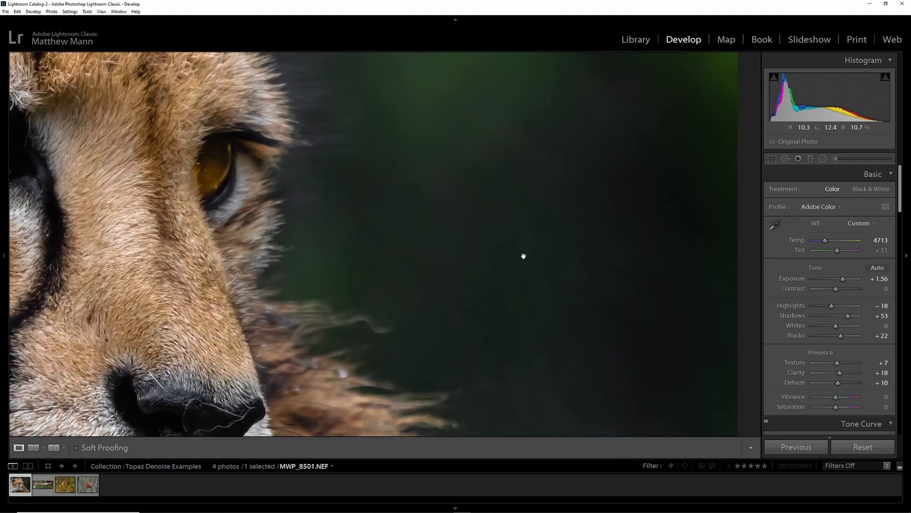
pyautogui.scroll(5, 503, 256)
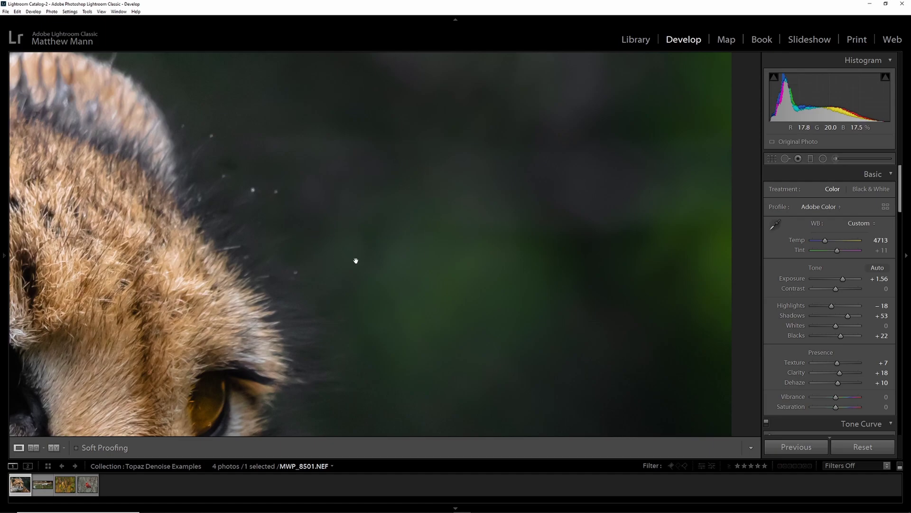
pyautogui.click(407, 268)
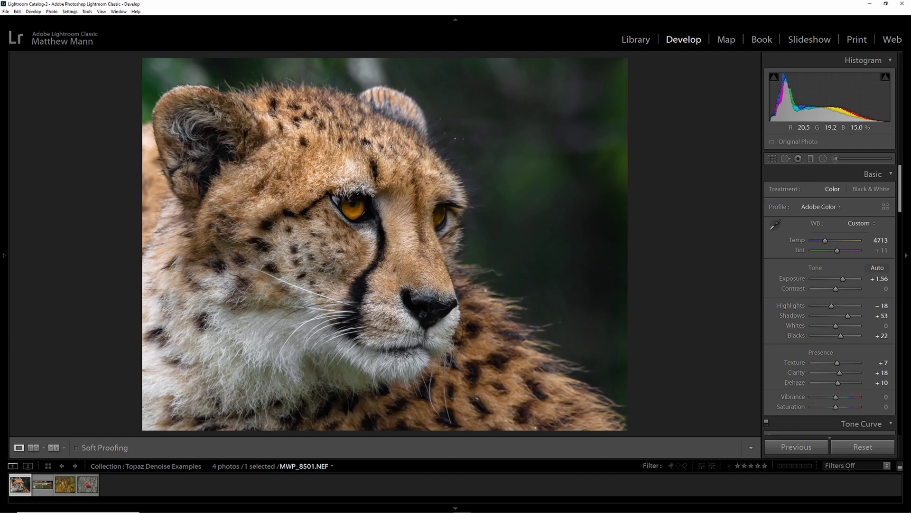
# - Edit a copy of the cheetah photo in Topaz DeNoise AI with sRGB colour space
pyautogui.rightClick(350, 195)
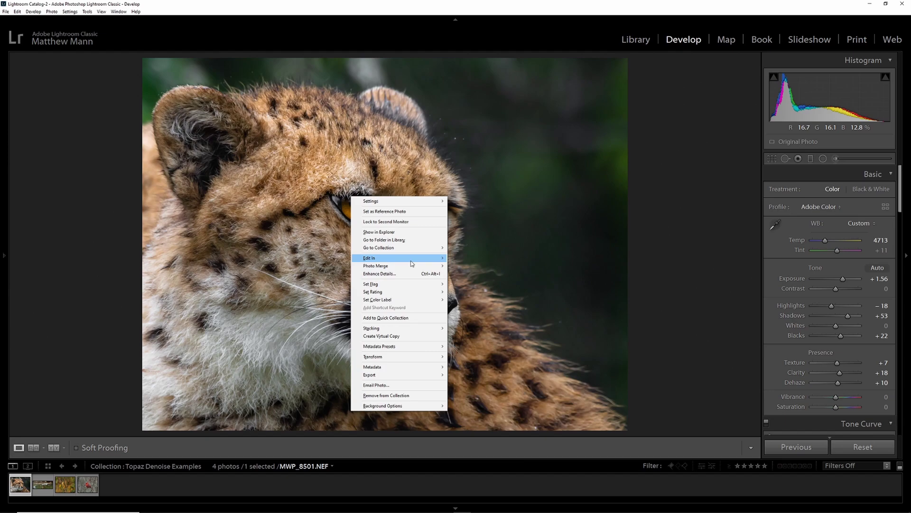
pyautogui.moveTo(413, 257)
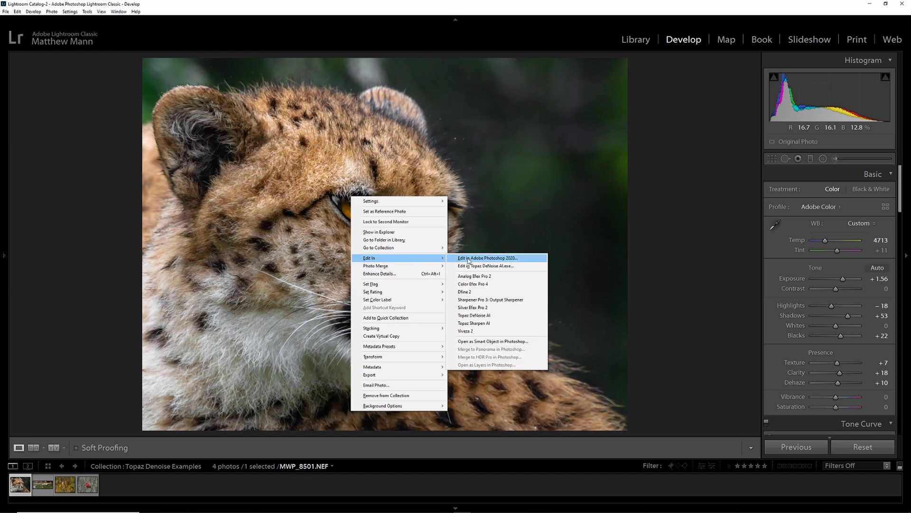
pyautogui.click(500, 320)
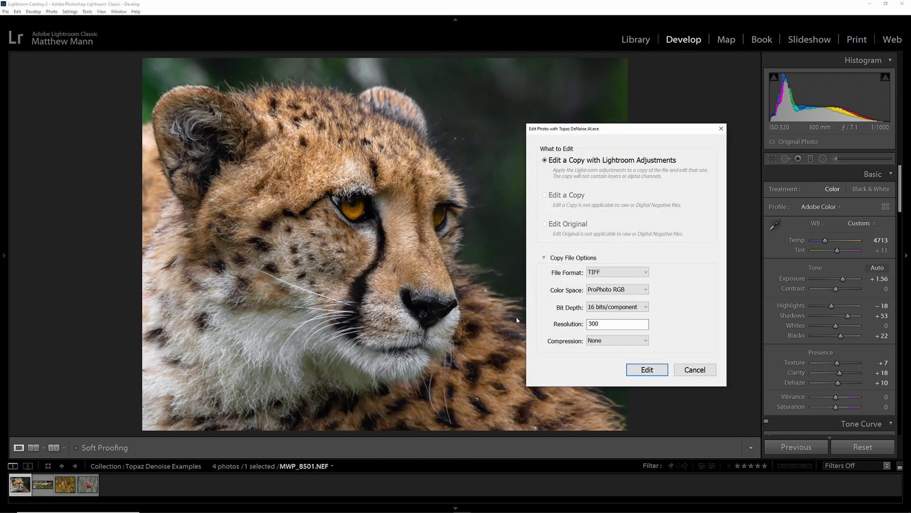
pyautogui.click(619, 292)
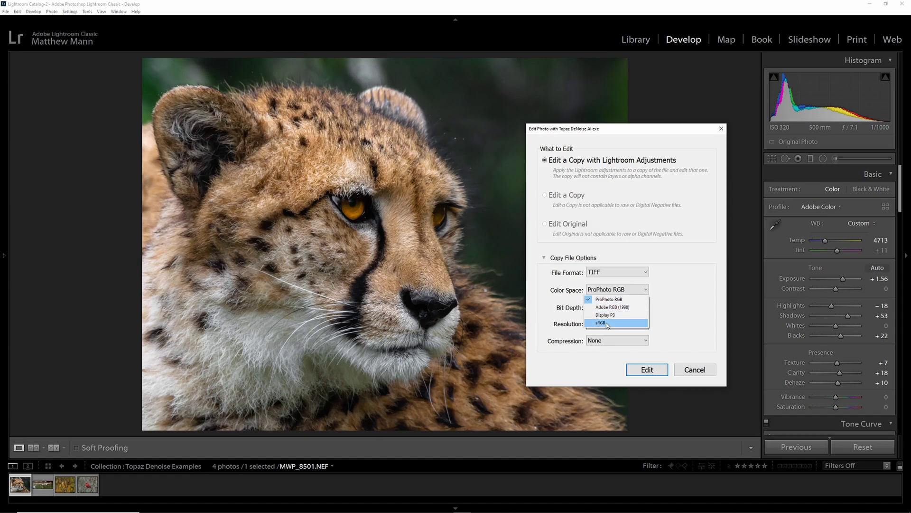
pyautogui.click(605, 323)
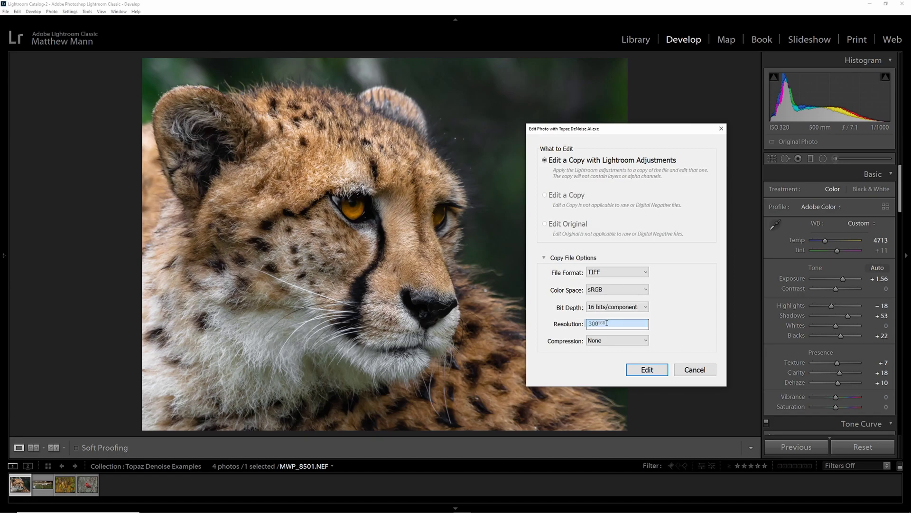
pyautogui.click(650, 374)
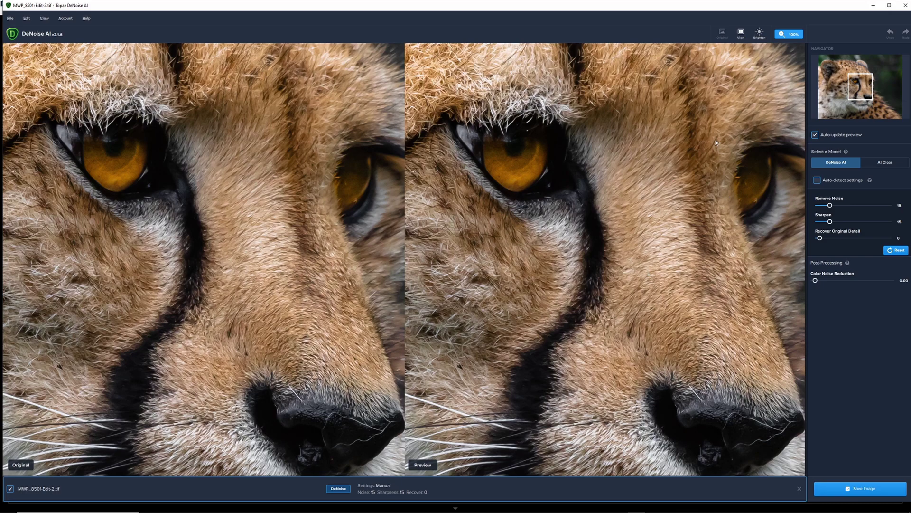
# - Pan both DeNoise AI views to the cheetah's other eye using the Navigator
pyautogui.moveTo(859, 88); pyautogui.dragTo(878, 84)
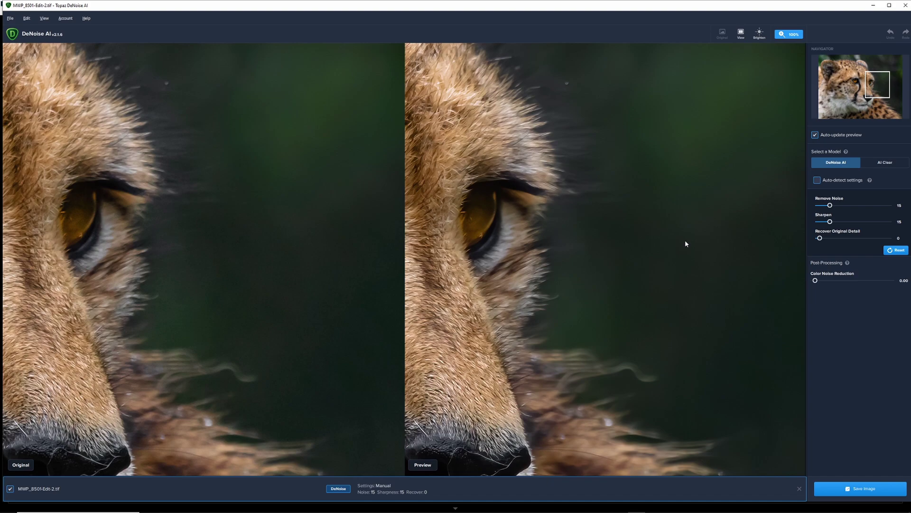
# - Try auto-detected settings on the cheetah's nose and face, then revert to manual 15/15
pyautogui.click(817, 180)
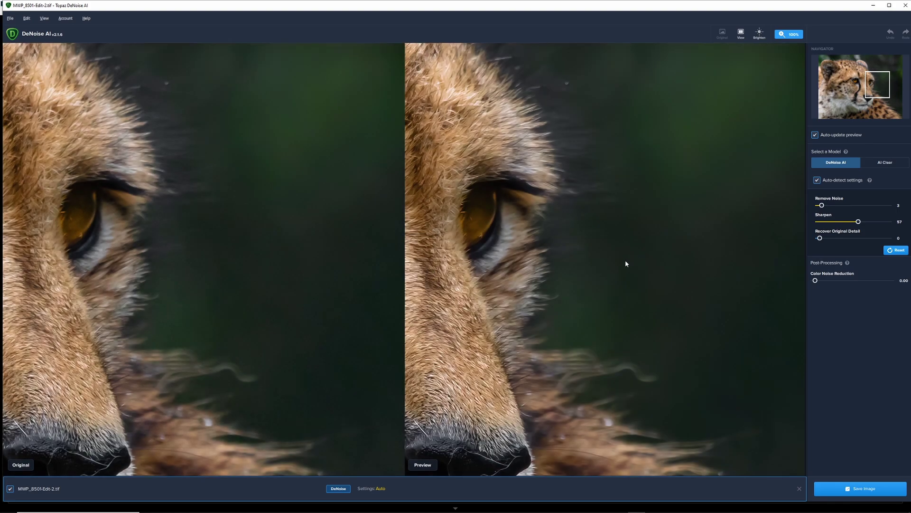
pyautogui.click(877, 91)
pyautogui.moveTo(876, 91); pyautogui.dragTo(872, 89)
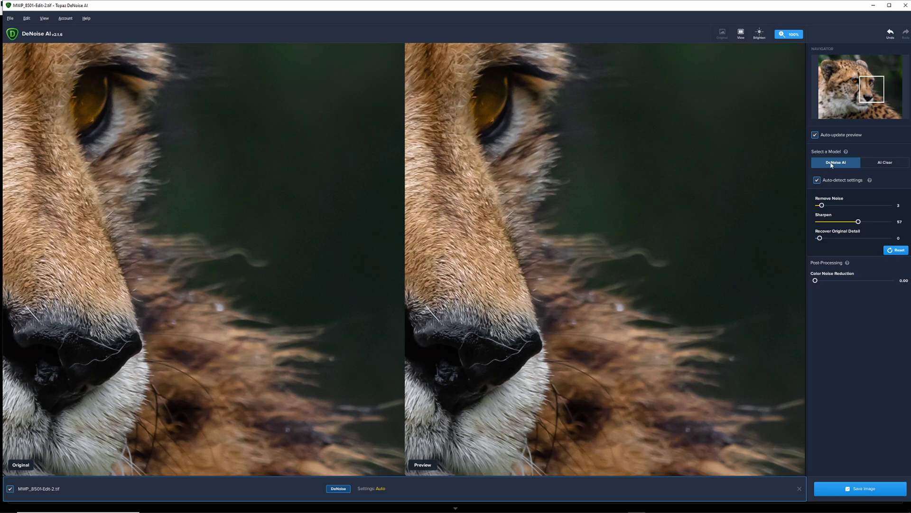
pyautogui.click(870, 88)
pyautogui.moveTo(870, 88); pyautogui.dragTo(883, 82)
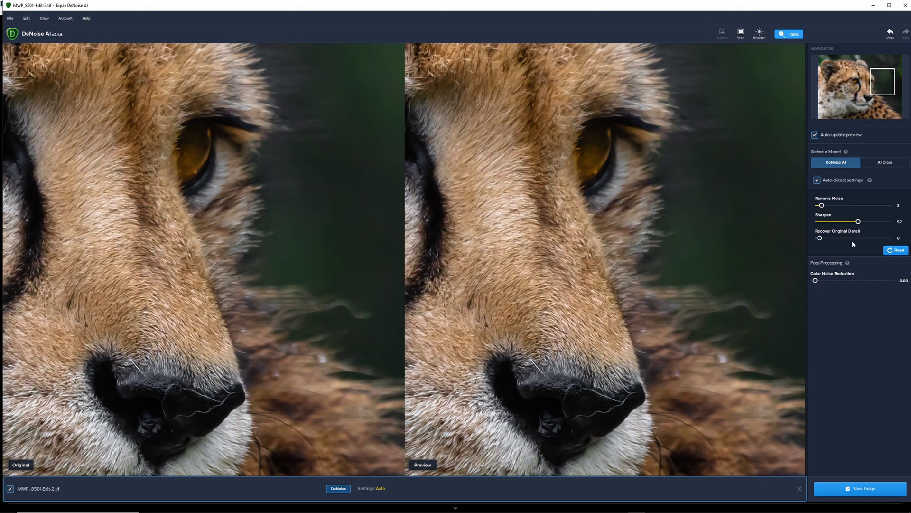
pyautogui.click(817, 181)
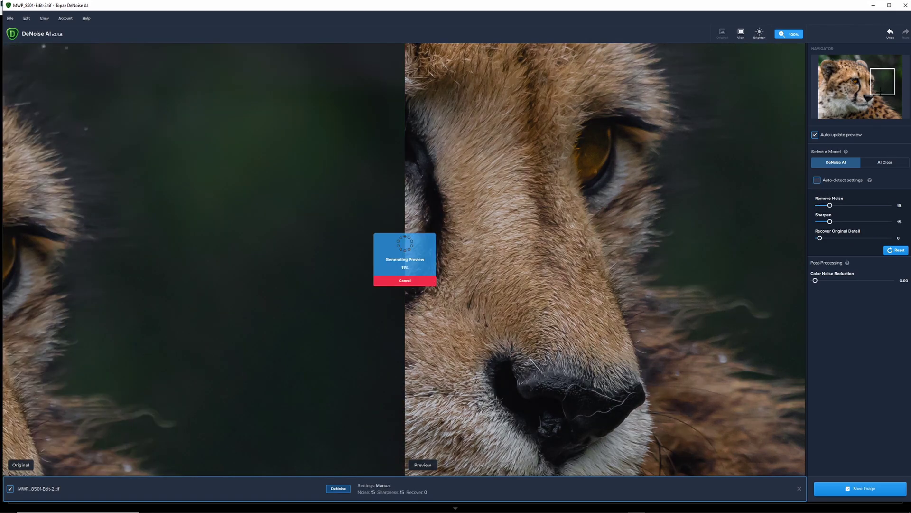
pyautogui.moveTo(880, 90); pyautogui.dragTo(876, 91)
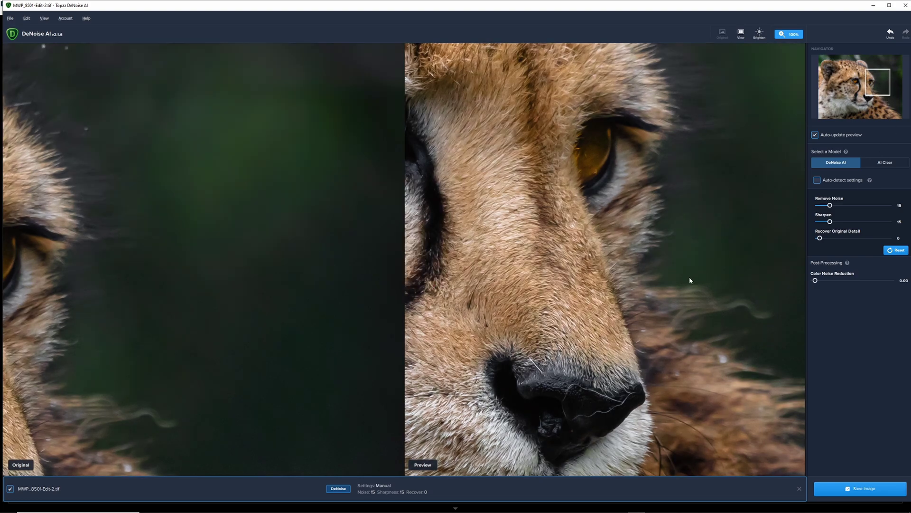
# - Zoom the original and preview panes out to 50%
pyautogui.click(799, 39)
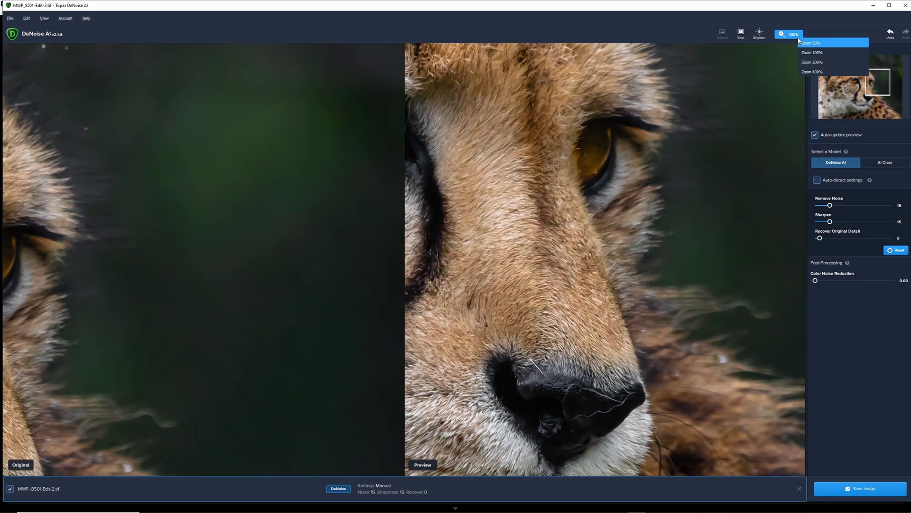
pyautogui.click(814, 44)
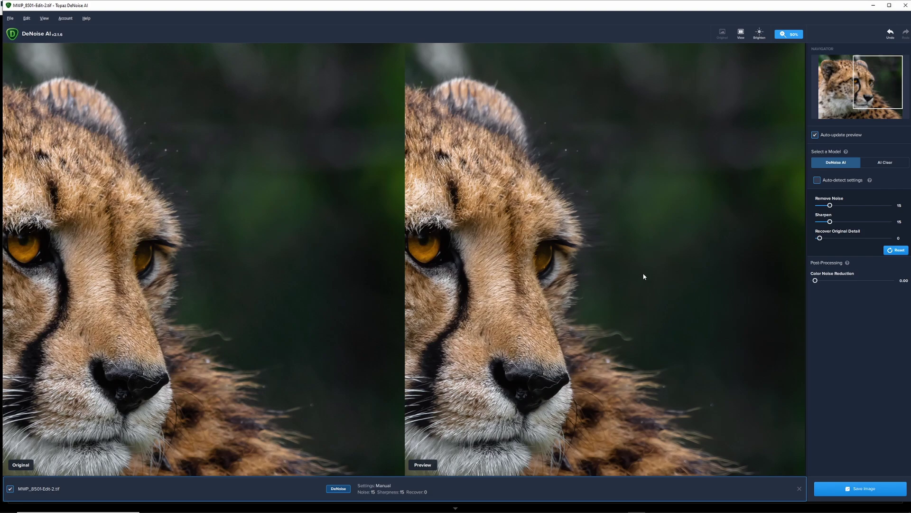
# - Save the denoised cheetah image from DeNoise AI
pyautogui.click(862, 488)
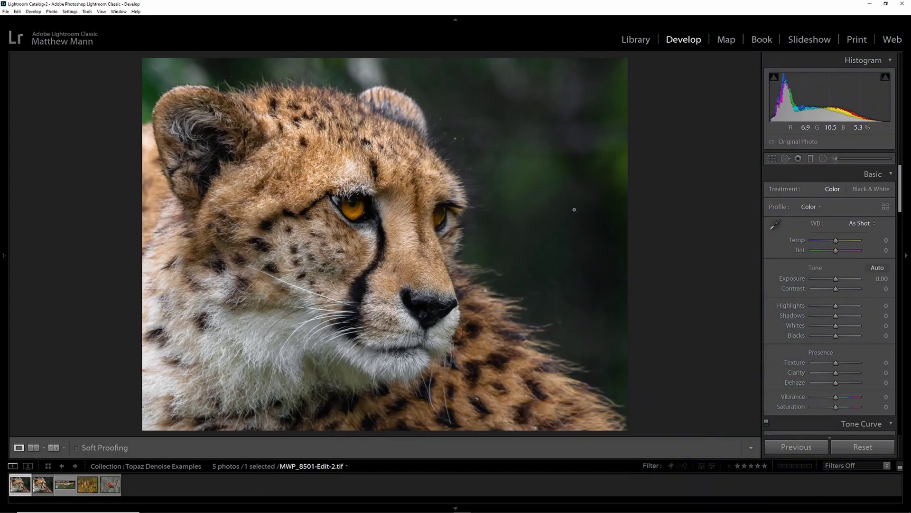
# - Back in Lightroom, zoom into the goldfinch photo and pan around to check its noise
pyautogui.click(874, 5)
pyautogui.click(66, 492)
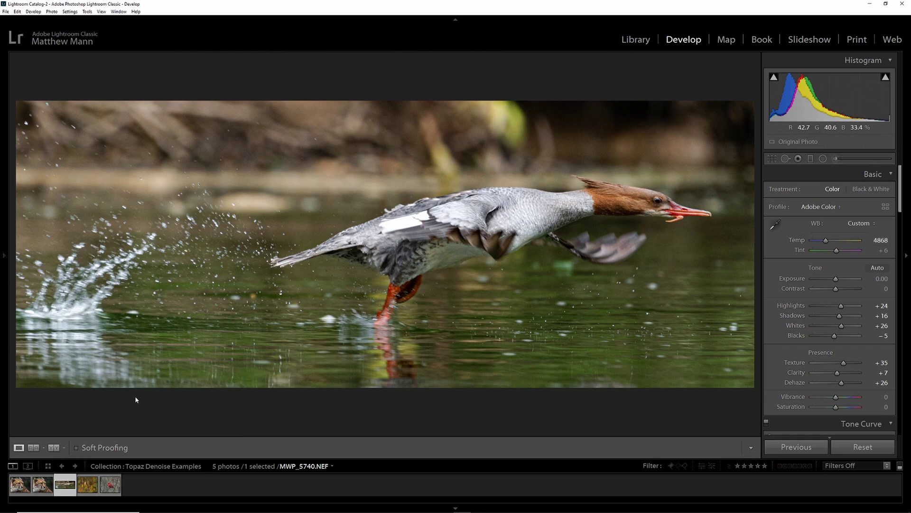
pyautogui.press('Right')
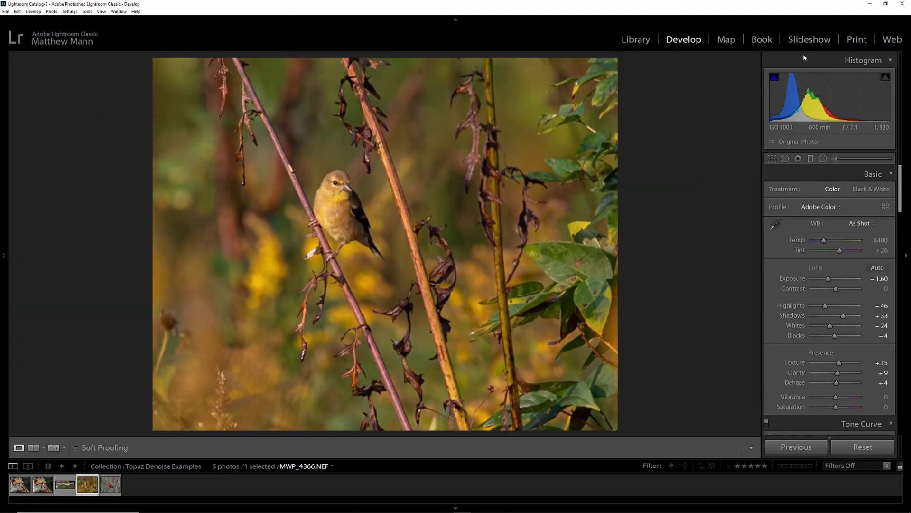
pyautogui.click(308, 190)
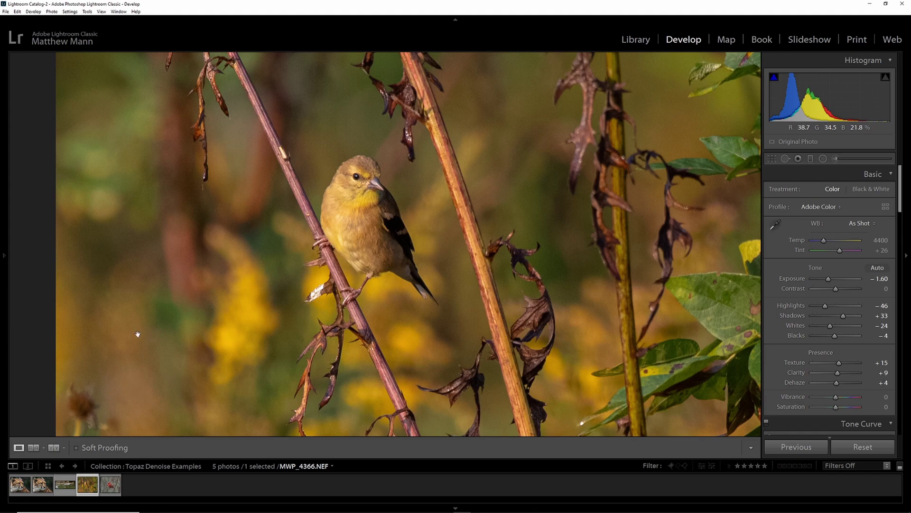
pyautogui.moveTo(431, 103); pyautogui.dragTo(403, 140)
pyautogui.moveTo(392, 286); pyautogui.dragTo(402, 256)
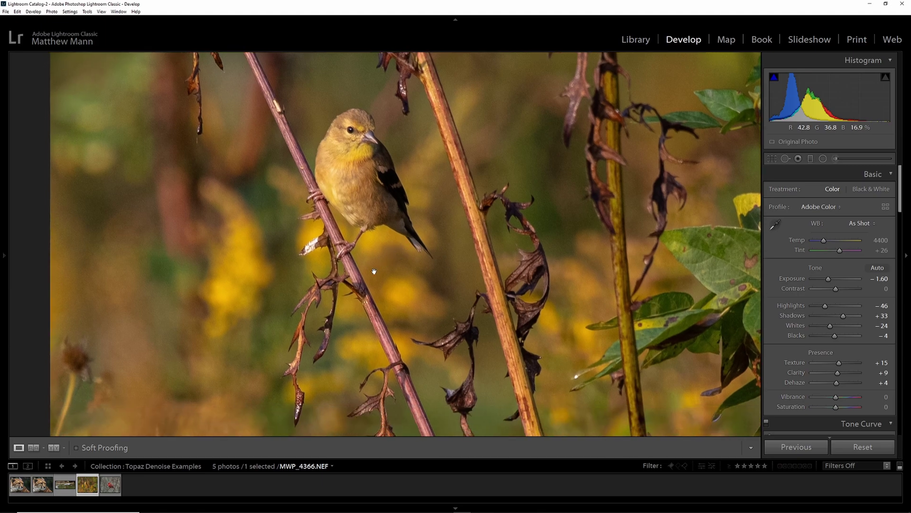
# - Inspect the cardinal photo at 1:1, including the berries, then return to Fit view
pyautogui.click(110, 483)
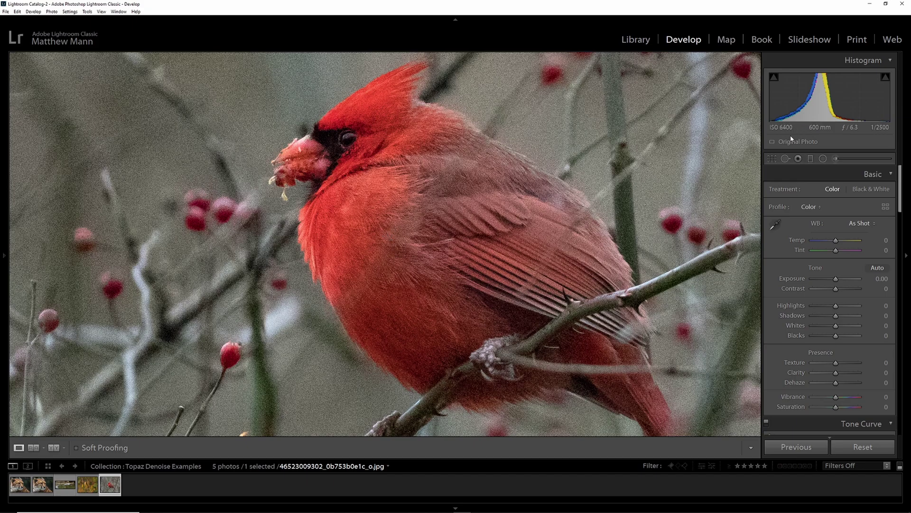
pyautogui.moveTo(321, 177); pyautogui.dragTo(204, 323)
pyautogui.moveTo(550, 138); pyautogui.dragTo(316, 133)
pyautogui.moveTo(322, 294); pyautogui.dragTo(528, 421)
pyautogui.moveTo(515, 249); pyautogui.dragTo(719, 158)
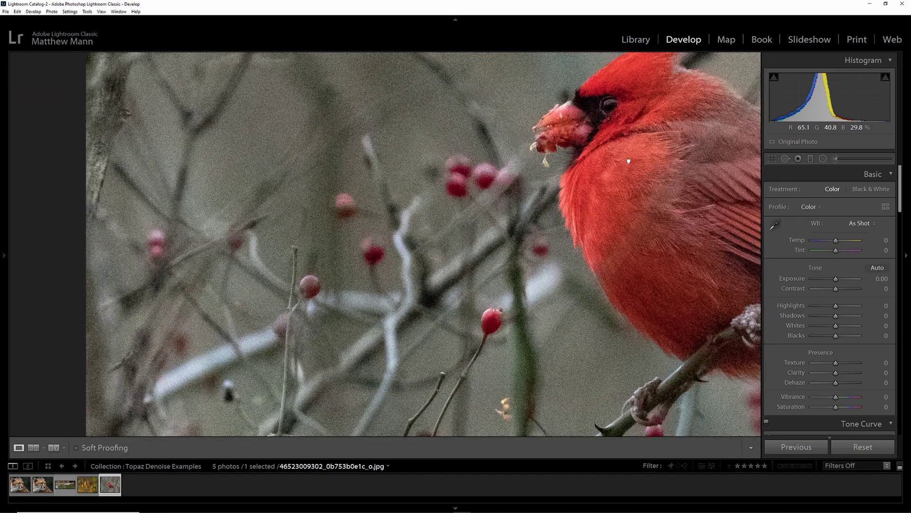
pyautogui.click(397, 184)
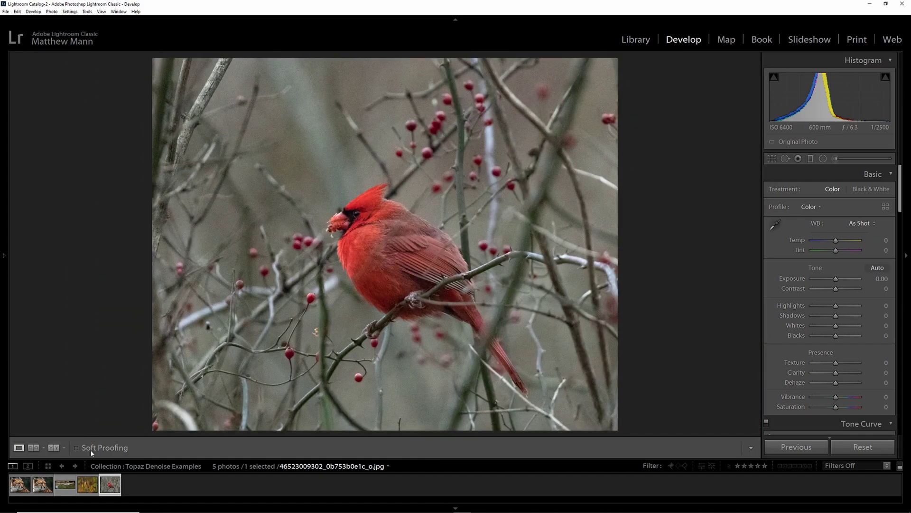
# - Check DeNoise AI's progress, then view the merganser, cheetah portrait and MWP_8501-Edit-2.tif copy
pyautogui.moveTo(732, 511)
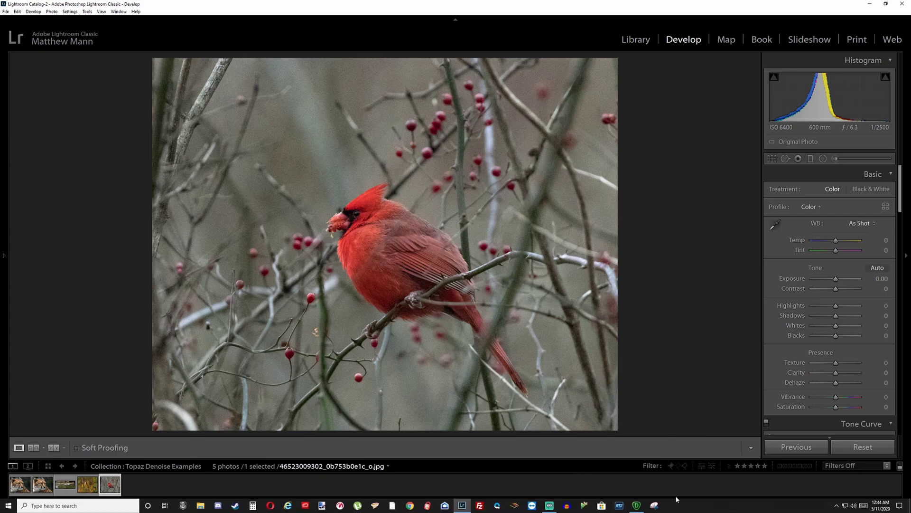
pyautogui.click(637, 505)
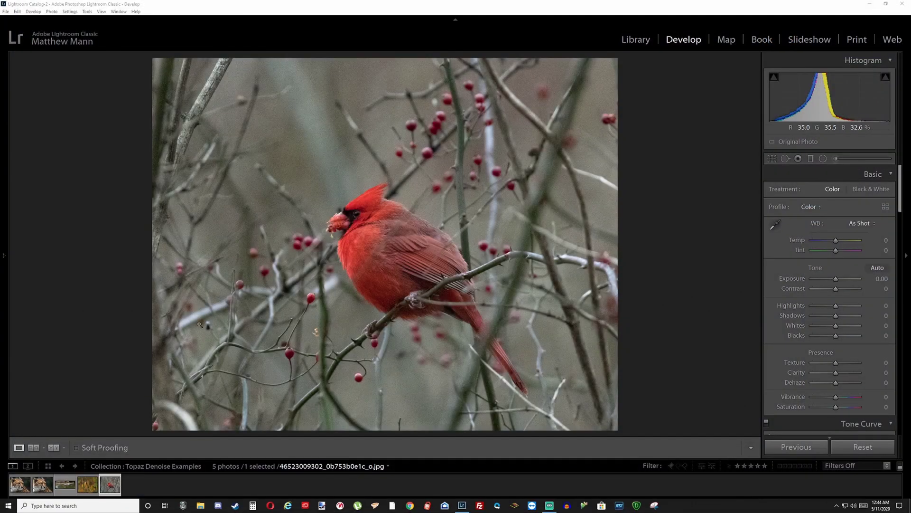
pyautogui.click(69, 489)
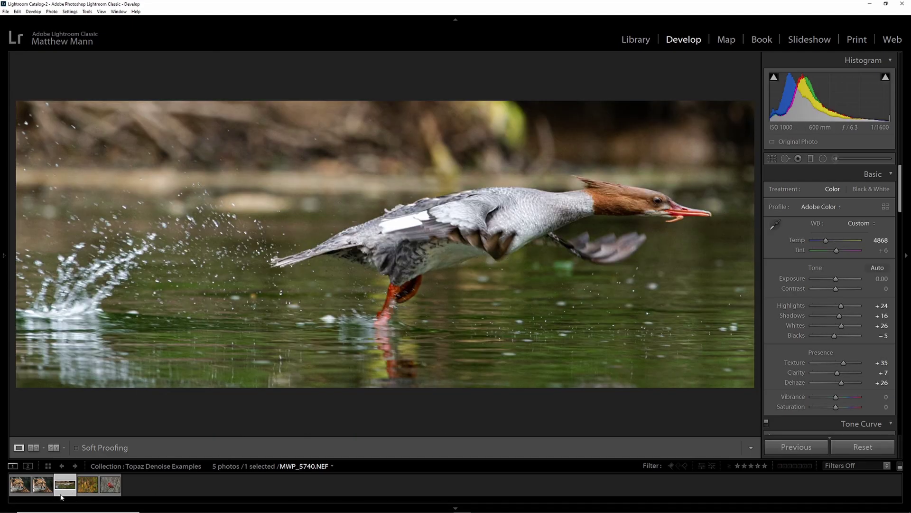
pyautogui.click(42, 489)
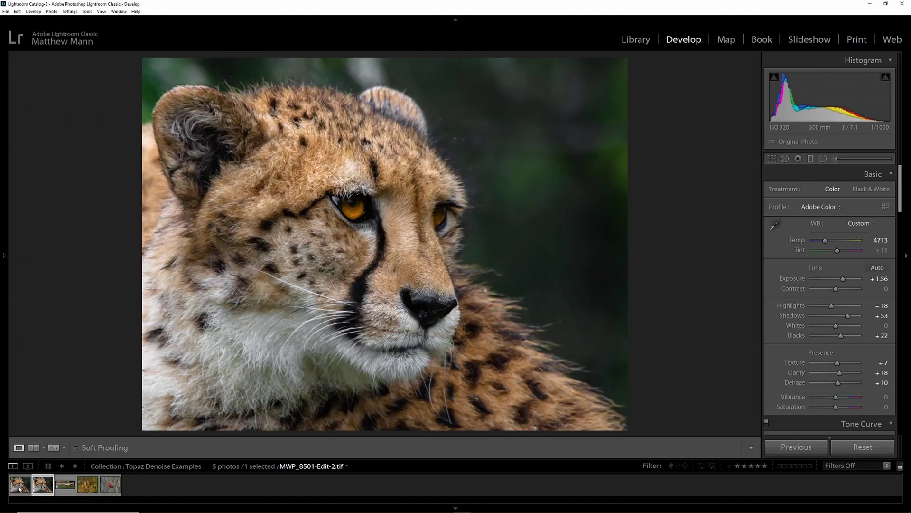
pyautogui.click(19, 487)
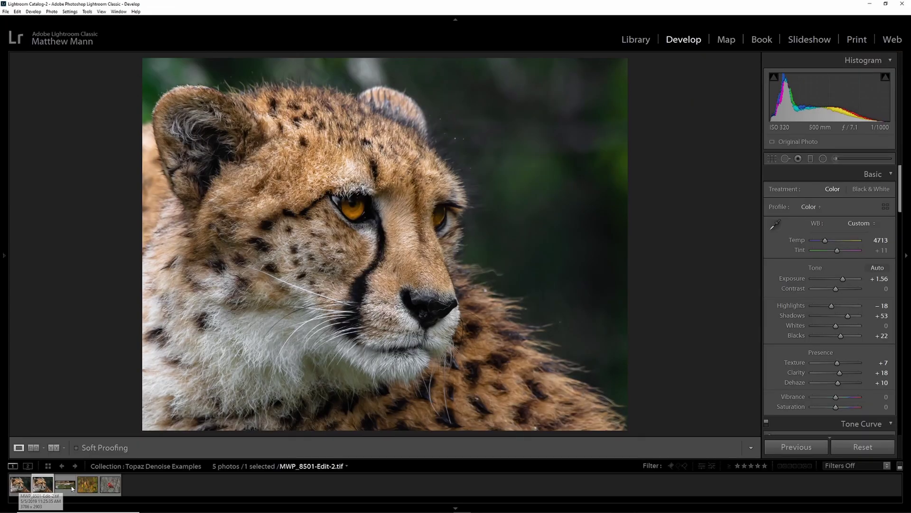
# - Select the merganser and send an sRGB copy with Lightroom adjustments to Topaz DeNoise AI
pyautogui.click(67, 485)
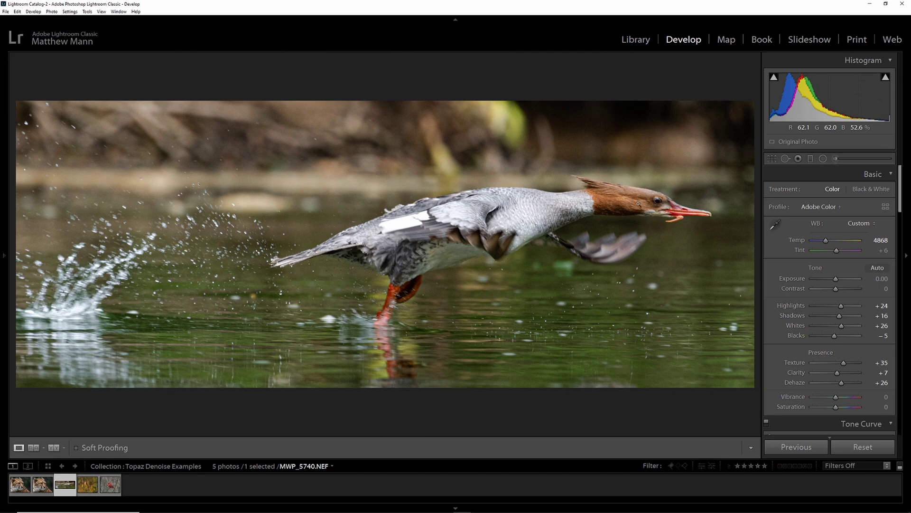
pyautogui.click(638, 204)
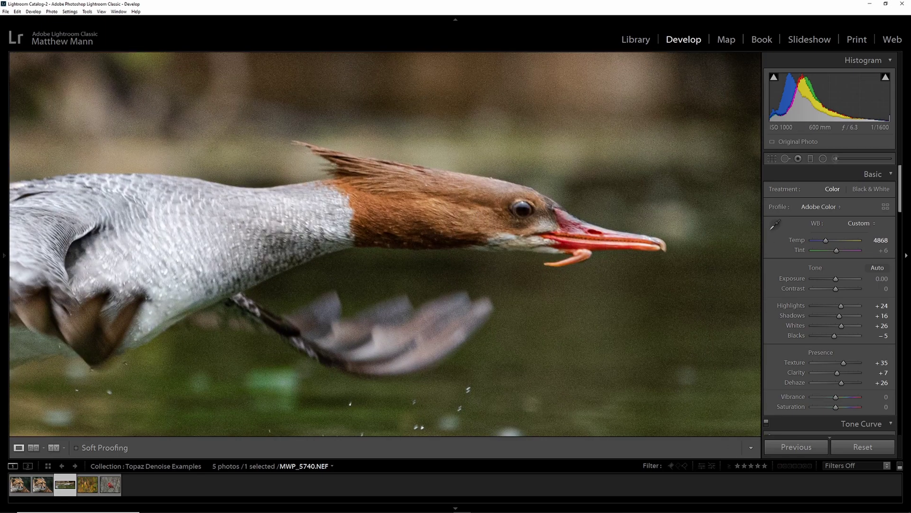
pyautogui.click(419, 164)
pyautogui.rightClick(419, 164)
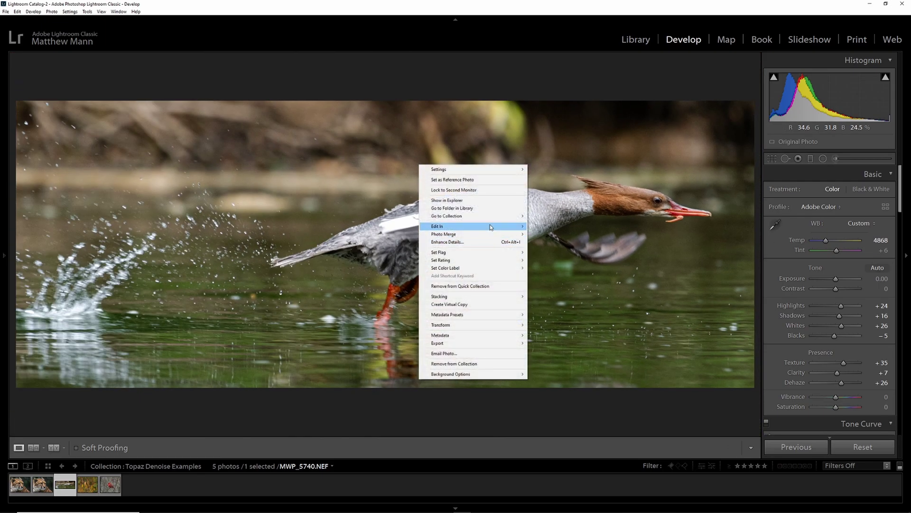
pyautogui.moveTo(491, 227)
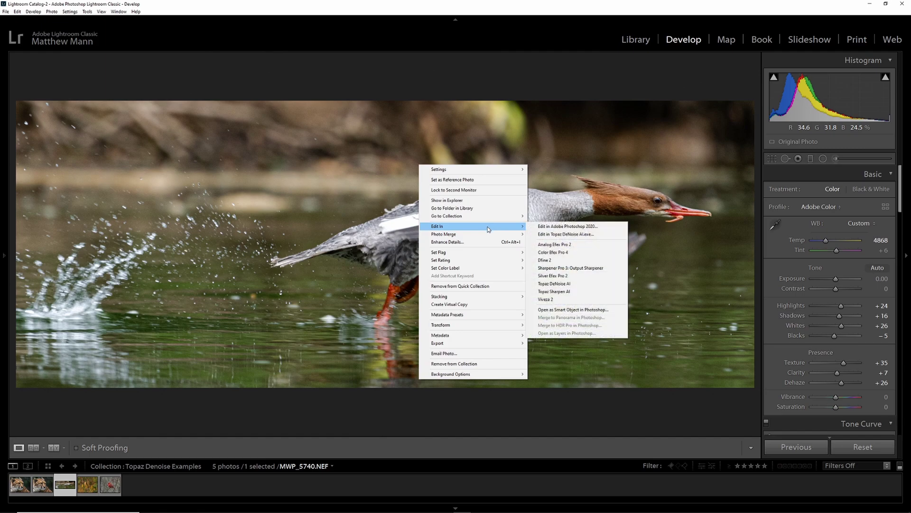
pyautogui.click(583, 284)
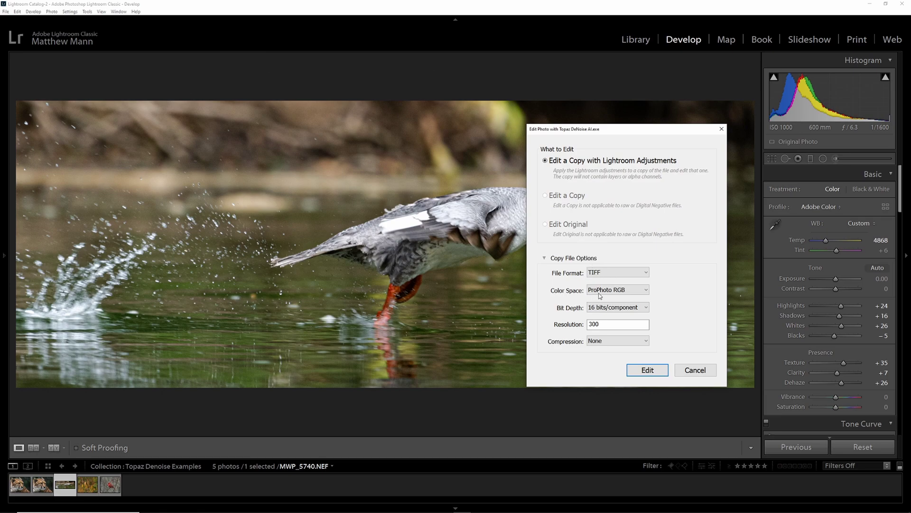
pyautogui.click(612, 289)
pyautogui.click(601, 314)
# - Open the merganser copy in DeNoise AI at 50% zoom, framed on the head and beak
pyautogui.click(644, 370)
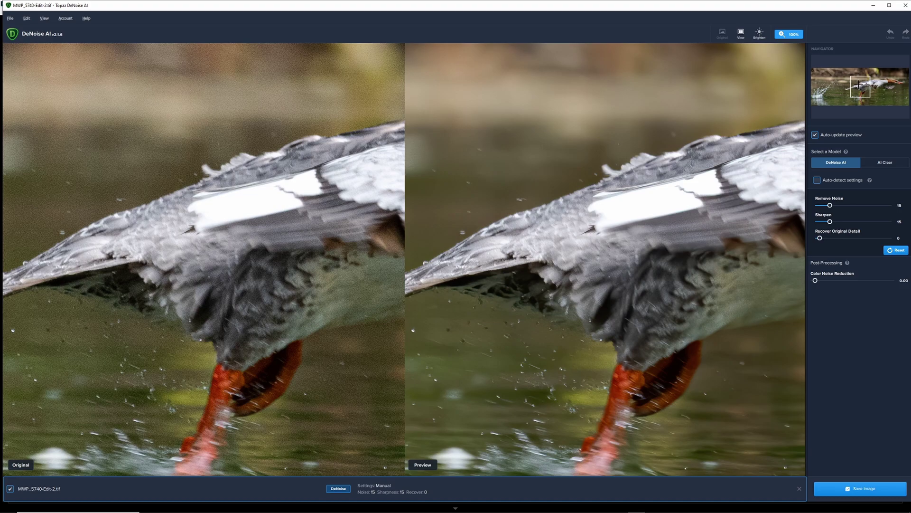
pyautogui.click(794, 36)
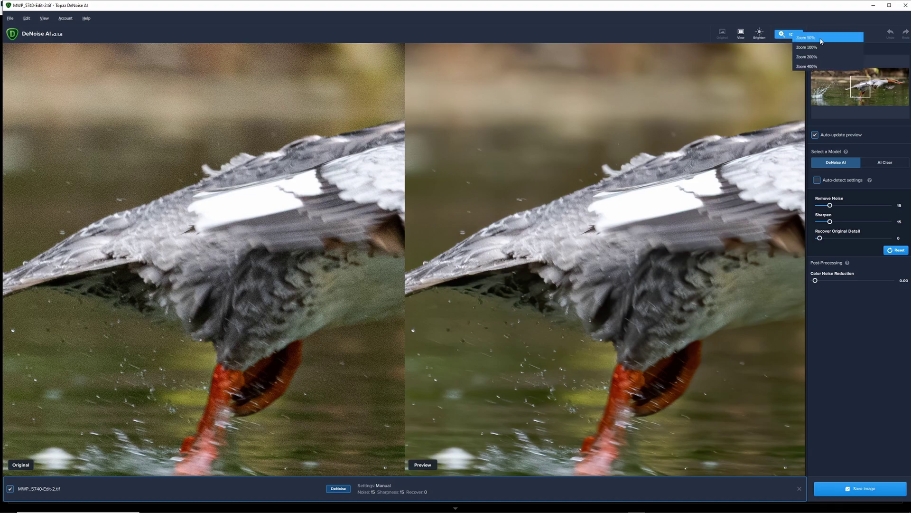
pyautogui.click(818, 41)
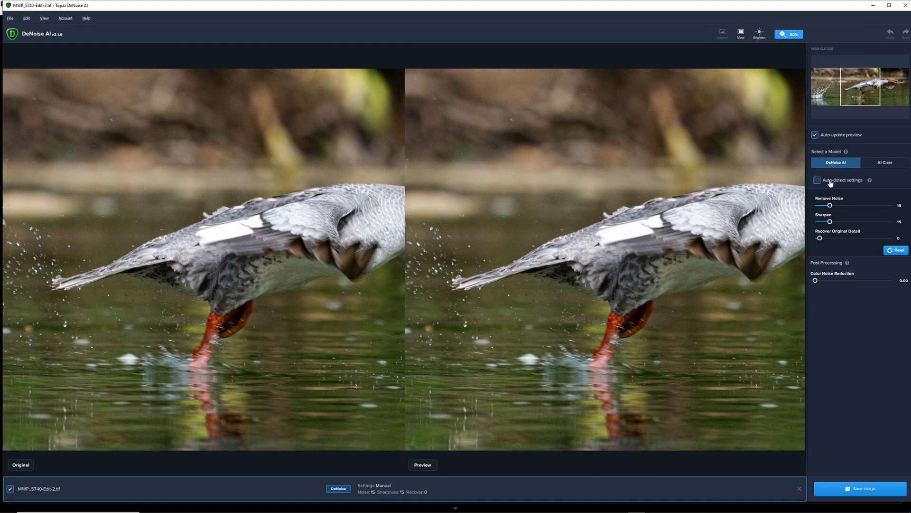
pyautogui.moveTo(864, 90); pyautogui.dragTo(887, 92)
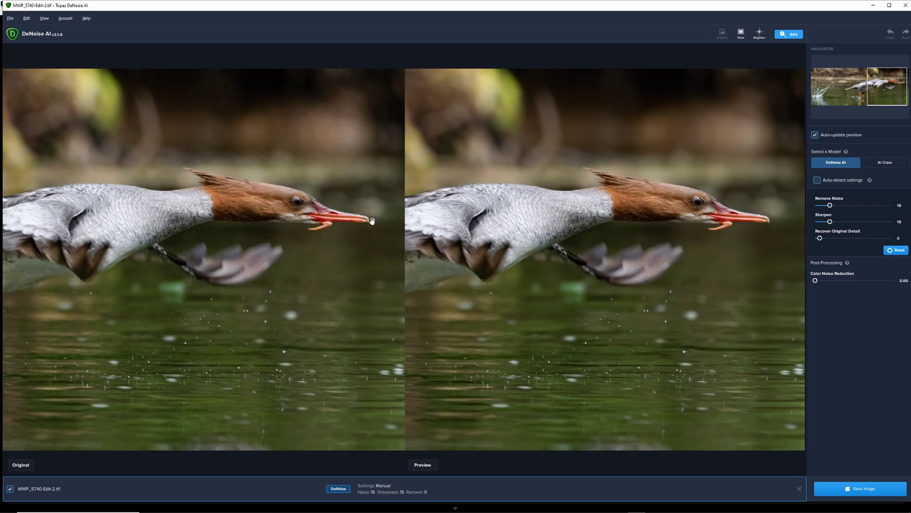
pyautogui.moveTo(372, 219); pyautogui.dragTo(280, 246)
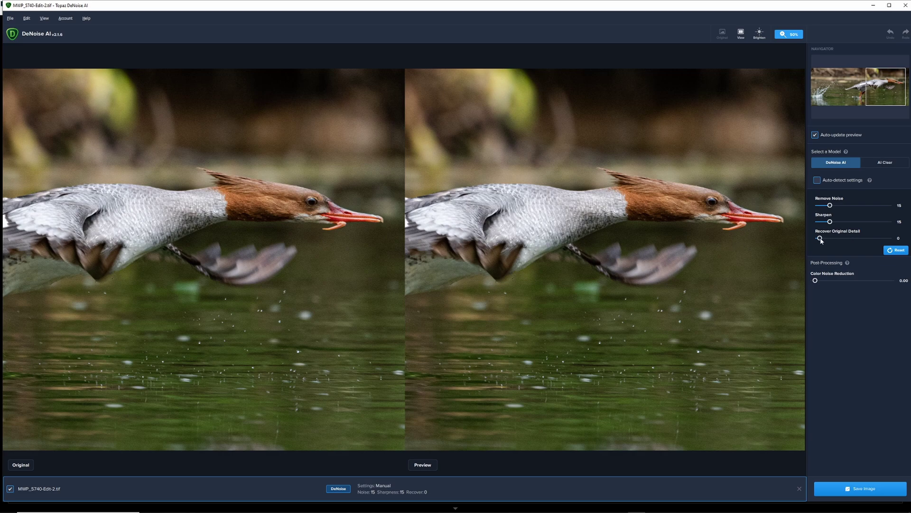
# - Set Recover Original Detail 5 and Color Noise Reduction 0.11, then save the merganser image
pyautogui.moveTo(820, 238); pyautogui.dragTo(825, 240)
pyautogui.moveTo(817, 279); pyautogui.dragTo(824, 281)
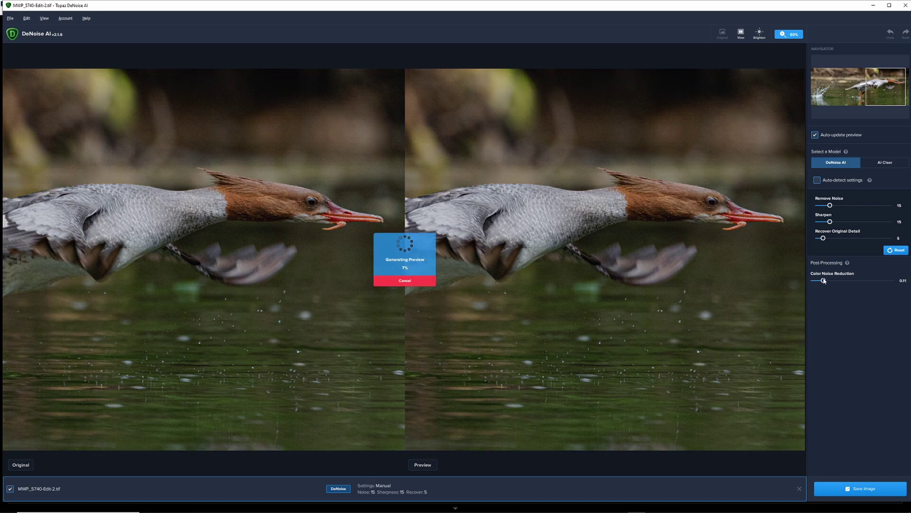
pyautogui.click(398, 284)
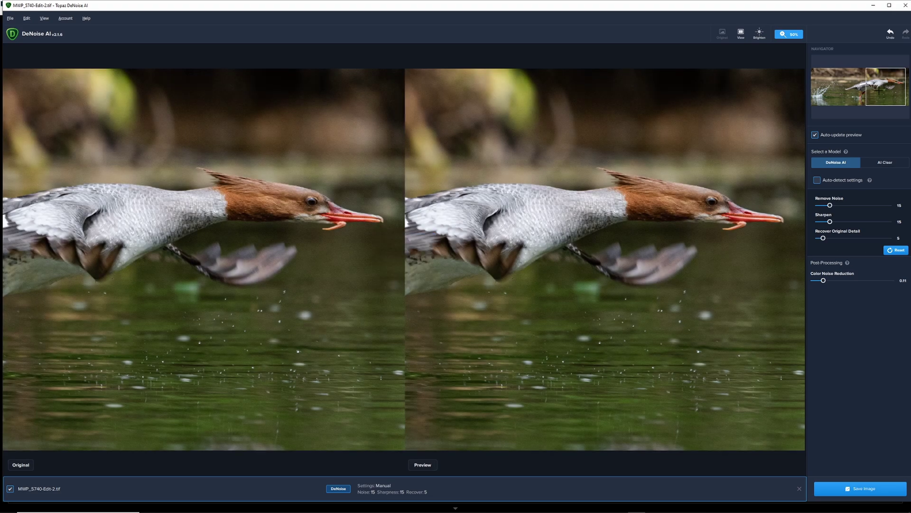
pyautogui.moveTo(879, 90); pyautogui.dragTo(892, 93)
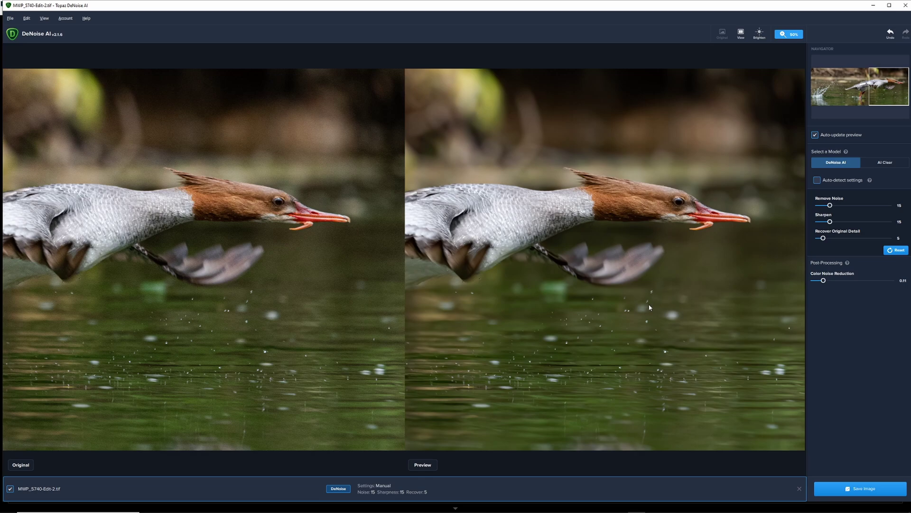
pyautogui.click(872, 491)
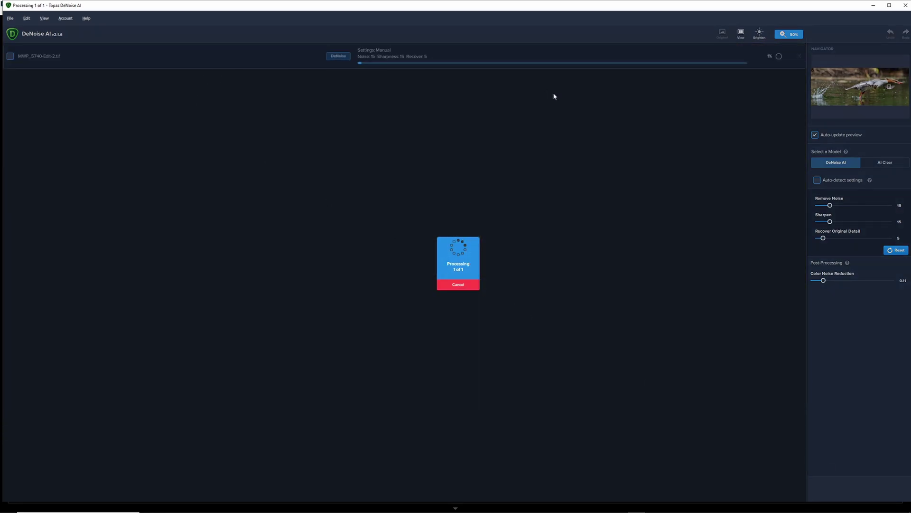
# - Back in Lightroom, view goldfinch MWP_4366.NEF at 1:1, pan across the bird, then return to Fit
pyautogui.click(873, 5)
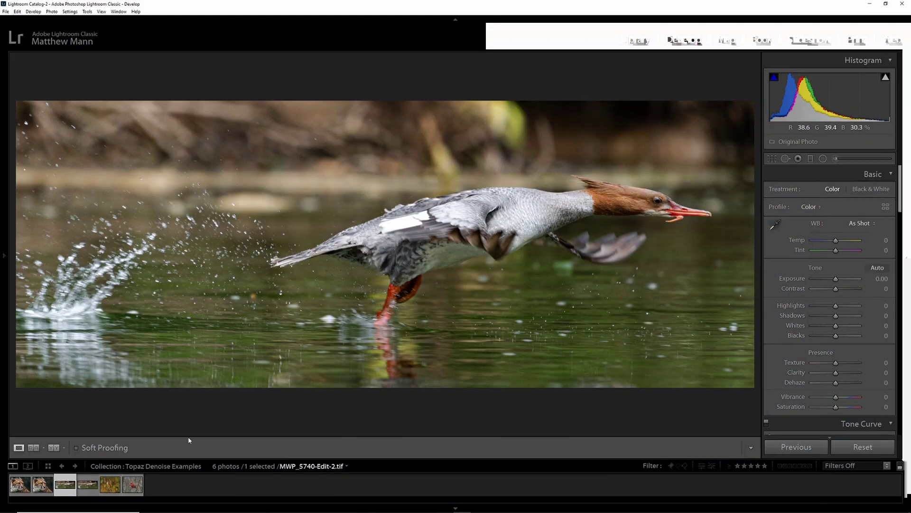
pyautogui.click(110, 484)
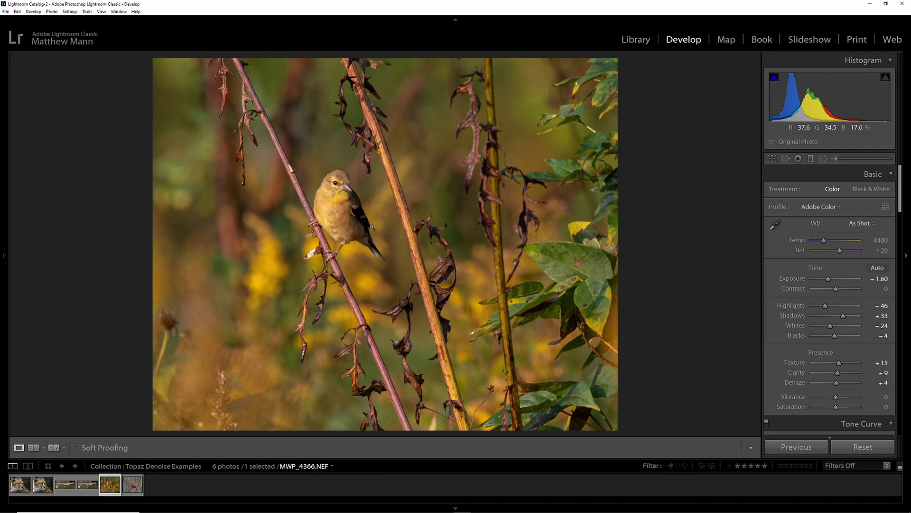
pyautogui.click(355, 200)
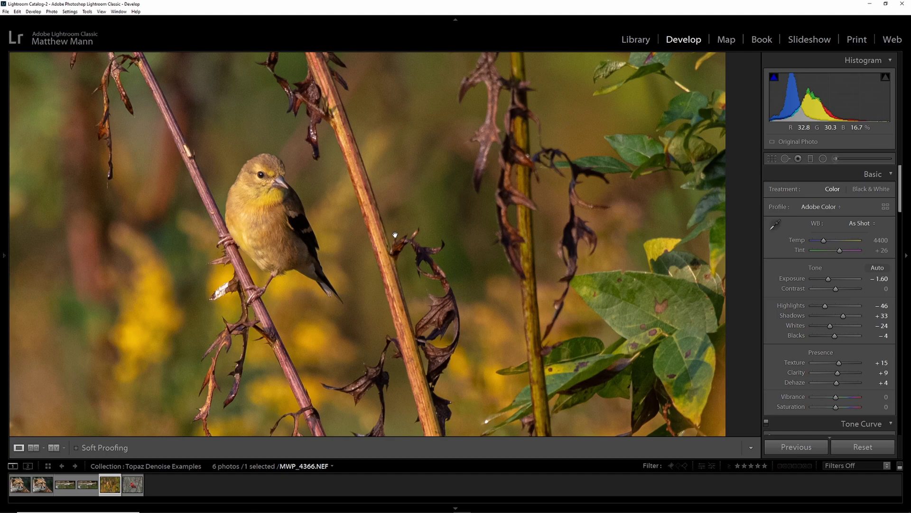
pyautogui.moveTo(244, 193); pyautogui.dragTo(292, 250)
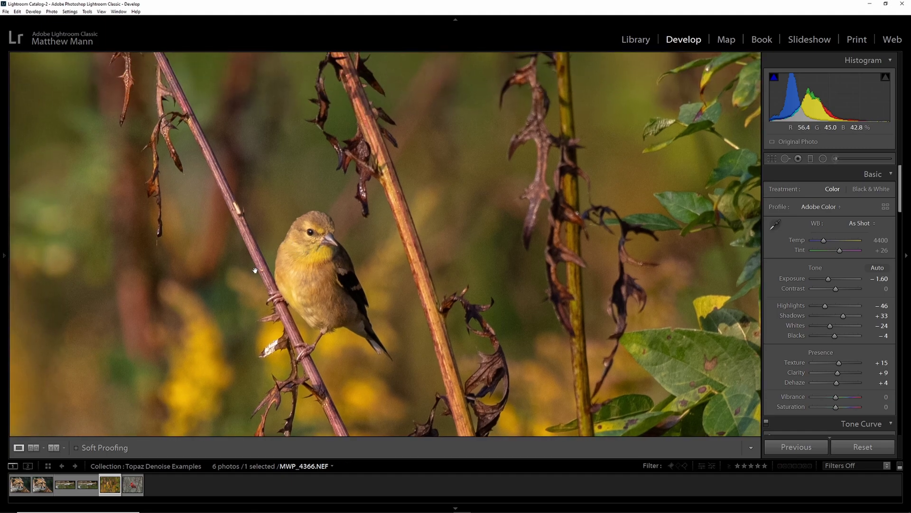
pyautogui.moveTo(188, 310); pyautogui.dragTo(186, 248)
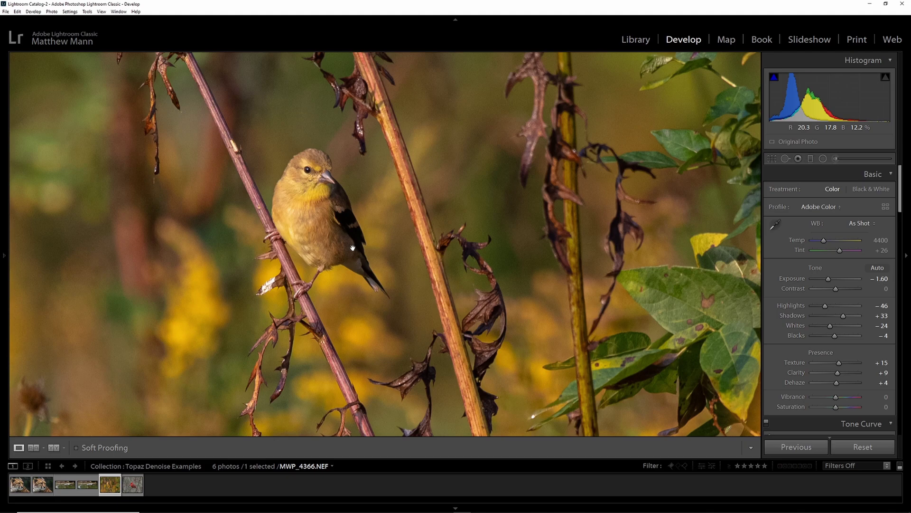
pyautogui.click(378, 233)
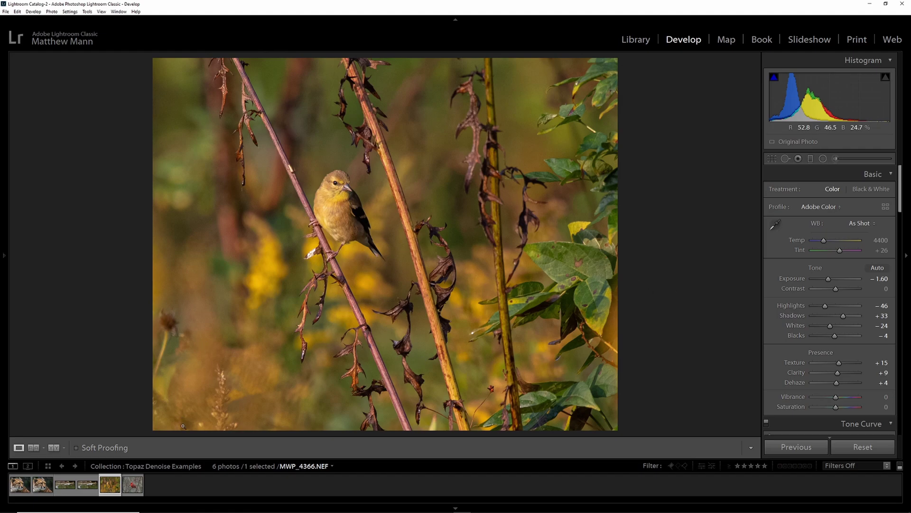
pyautogui.moveTo(538, 510)
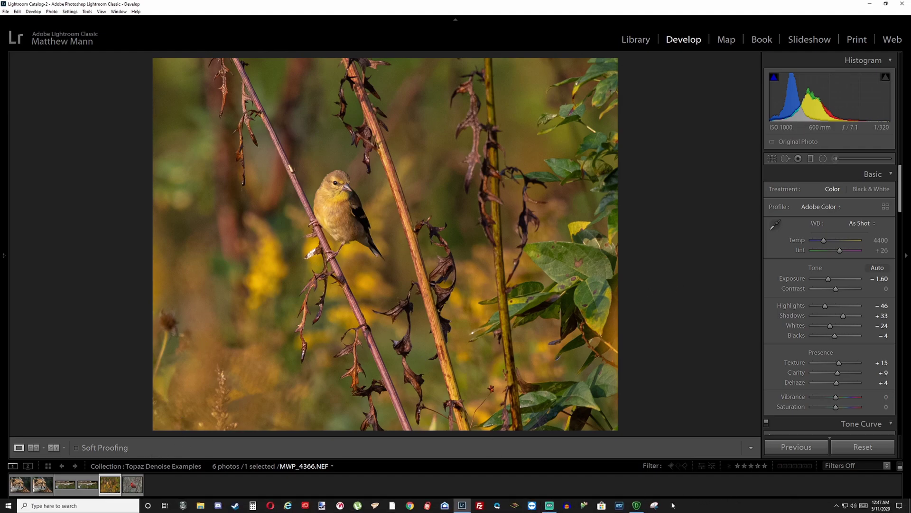
pyautogui.click(637, 506)
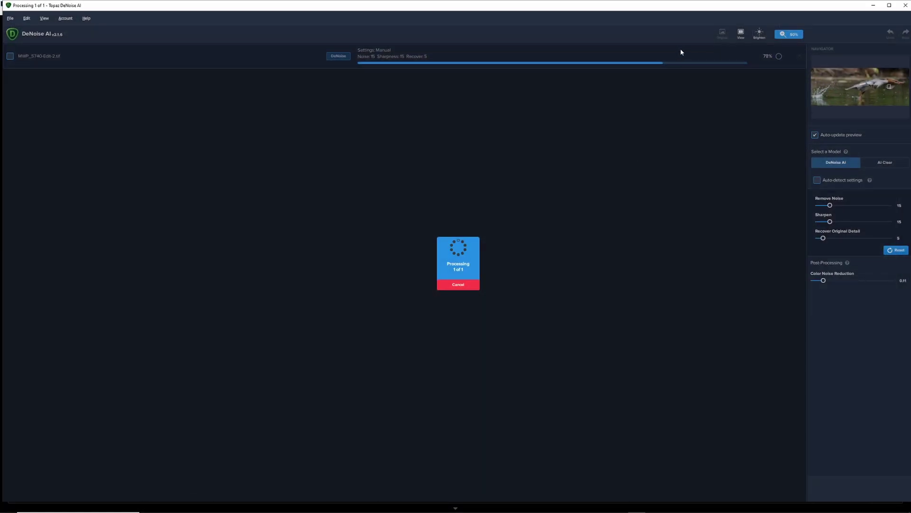
pyautogui.click(874, 6)
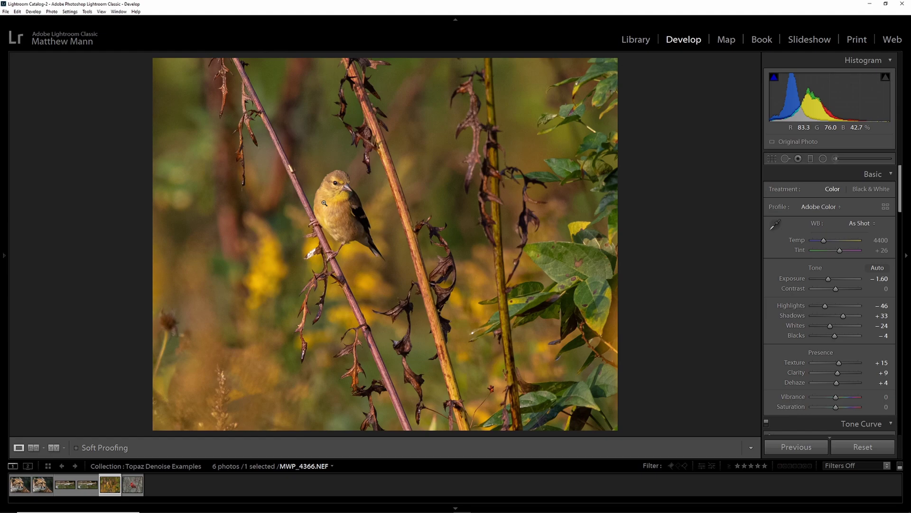
pyautogui.click(40, 493)
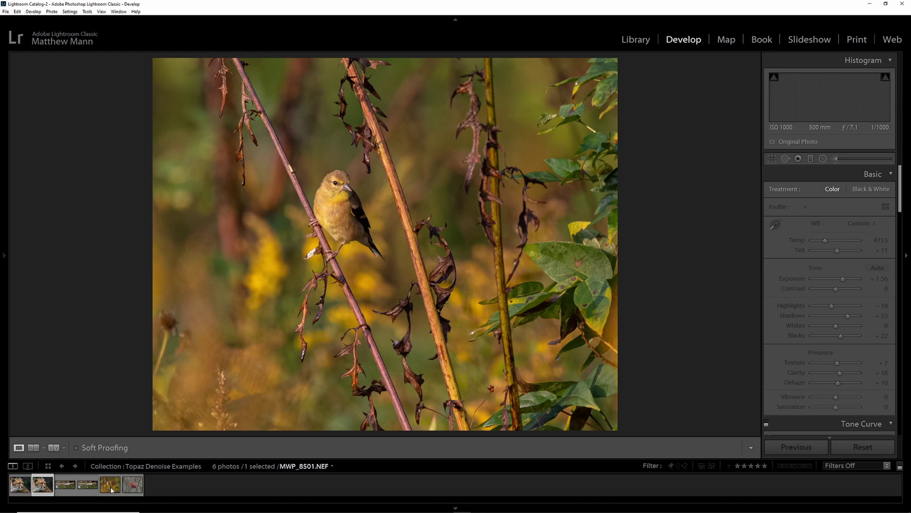
pyautogui.keyDown('ctrl'); pyautogui.click(112, 489); pyautogui.keyUp('ctrl')
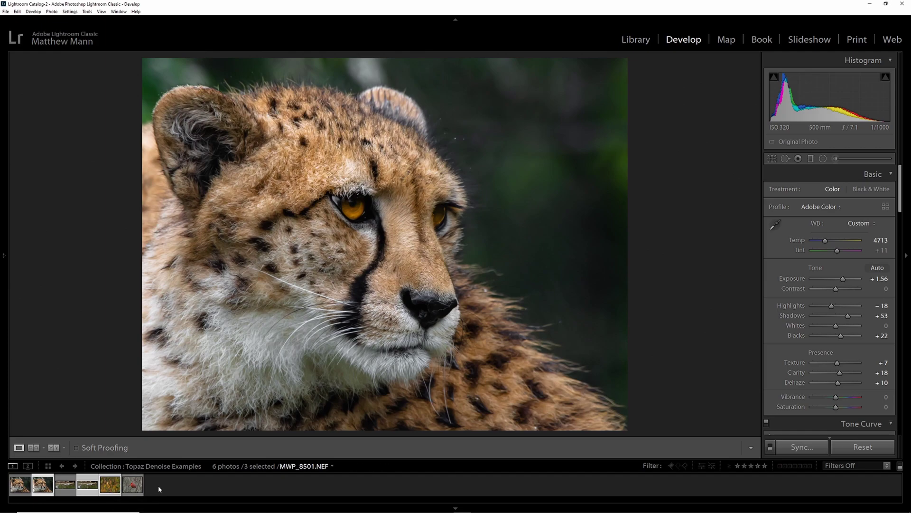
pyautogui.click(107, 489)
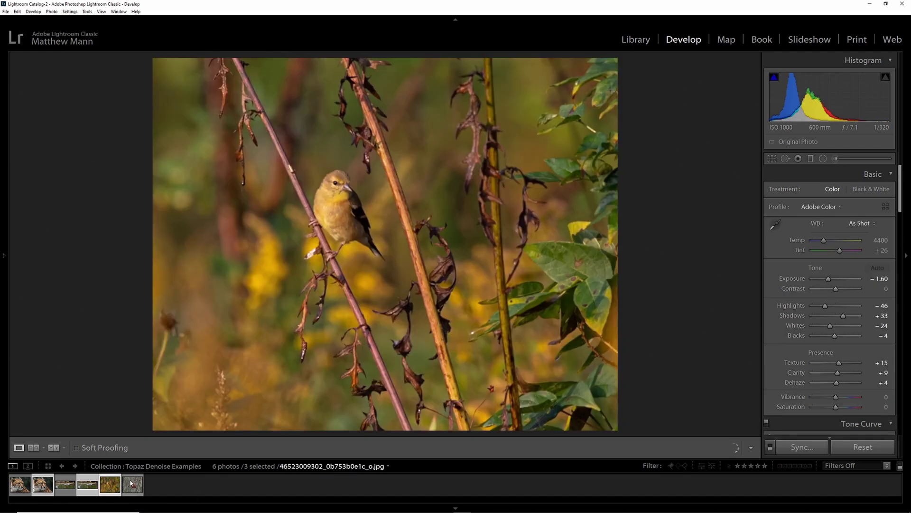
pyautogui.click(124, 489)
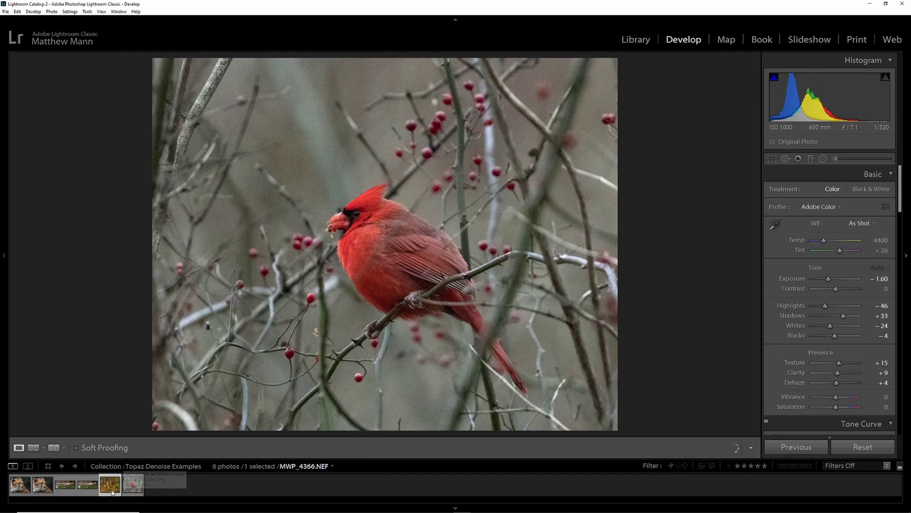
pyautogui.click(113, 492)
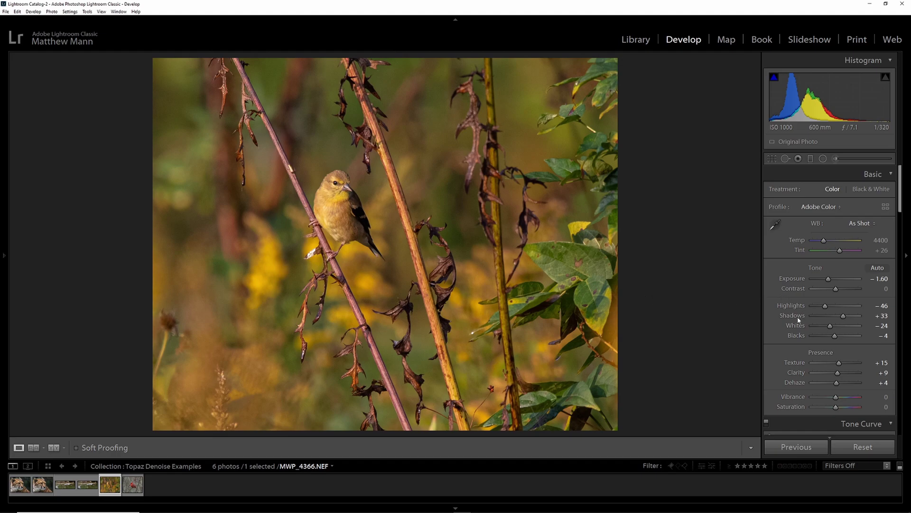
# - Edit the goldfinch in Topaz DeNoise AI as a 16-bit TIFF copy in sRGB
pyautogui.scroll(-10, 799, 320)
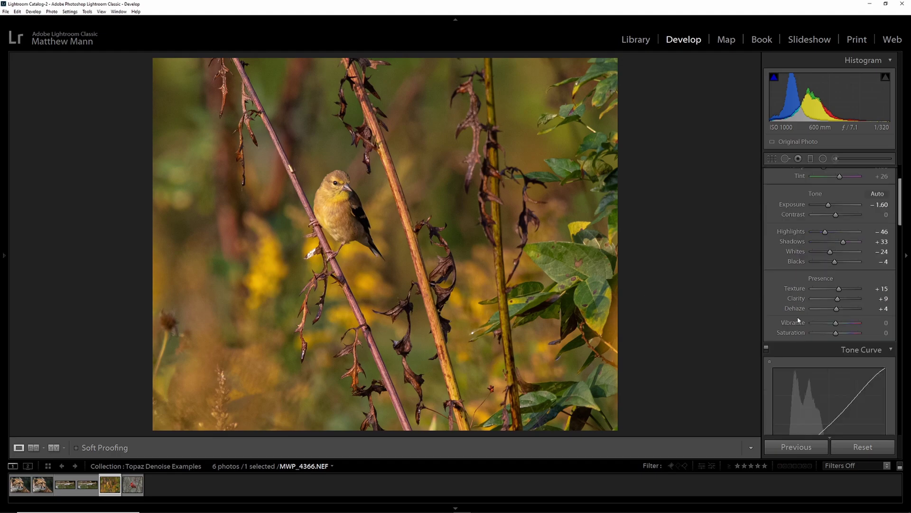
pyautogui.scroll(-5, 799, 321)
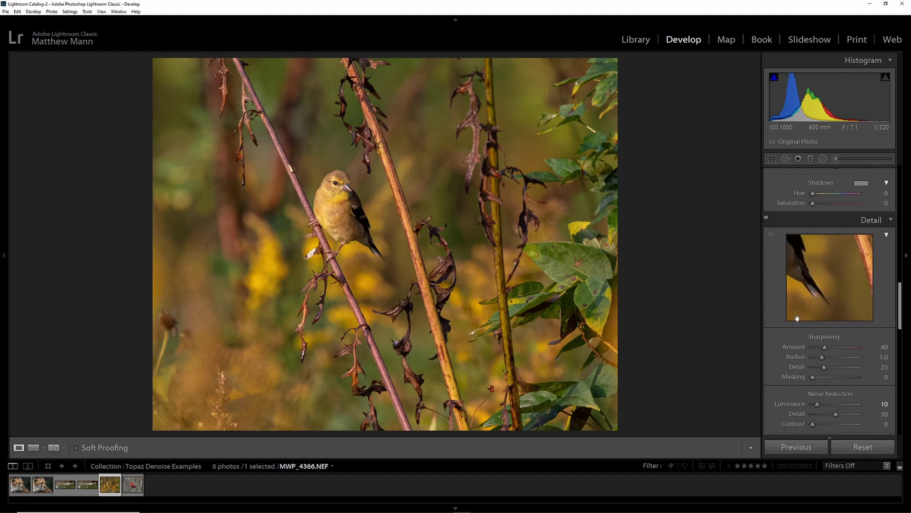
pyautogui.scroll(2, 797, 318)
pyautogui.scroll(-6, 798, 319)
pyautogui.scroll(2, 798, 321)
pyautogui.scroll(4, 799, 321)
pyautogui.scroll(-2, 799, 321)
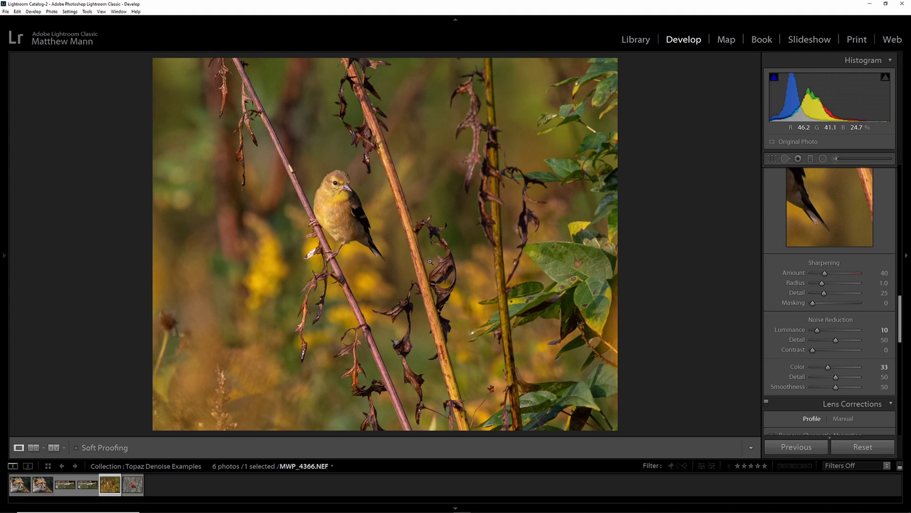
pyautogui.rightClick(343, 191)
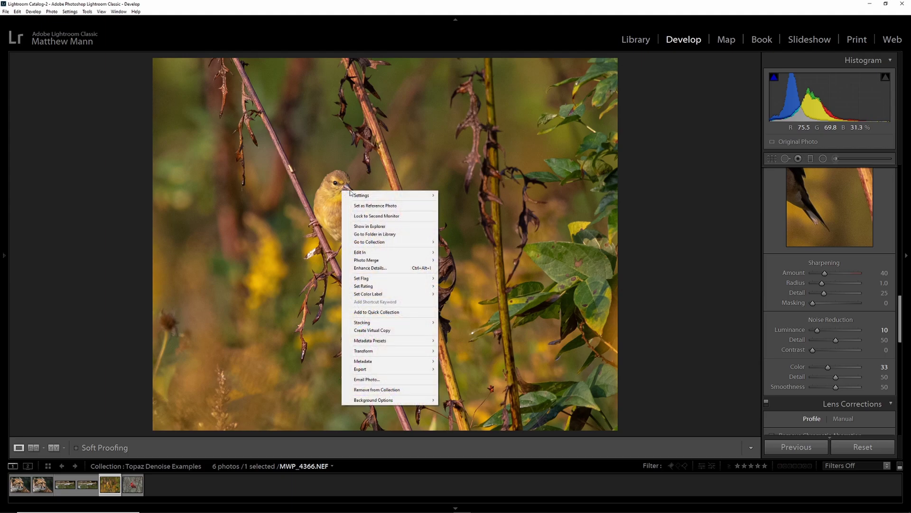
pyautogui.moveTo(396, 253)
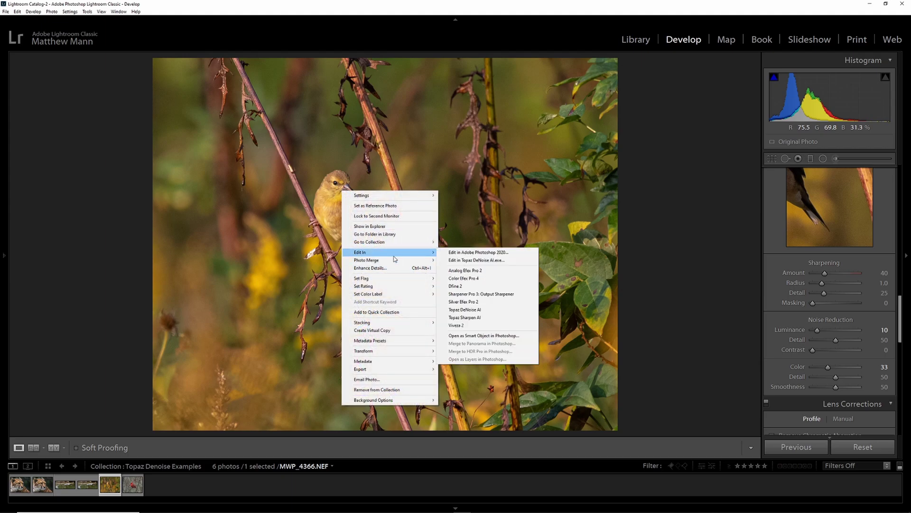
pyautogui.click(487, 309)
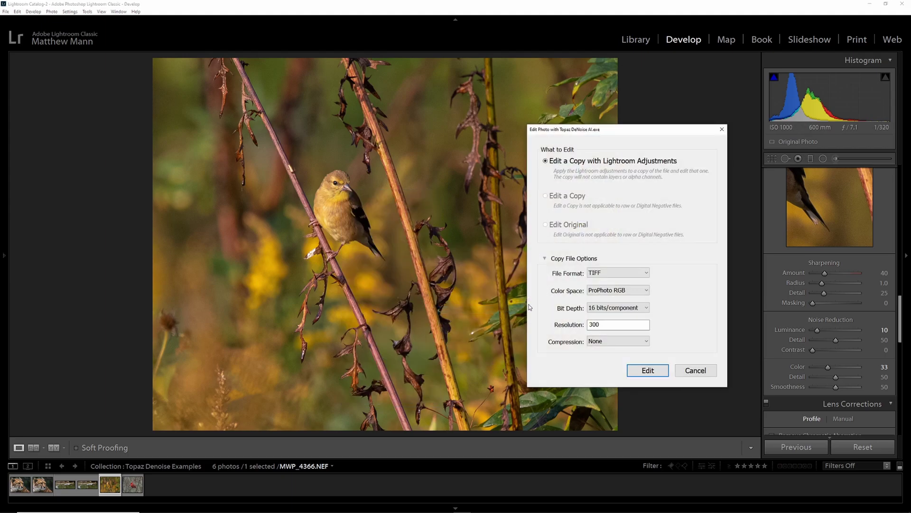
pyautogui.click(619, 293)
pyautogui.click(613, 322)
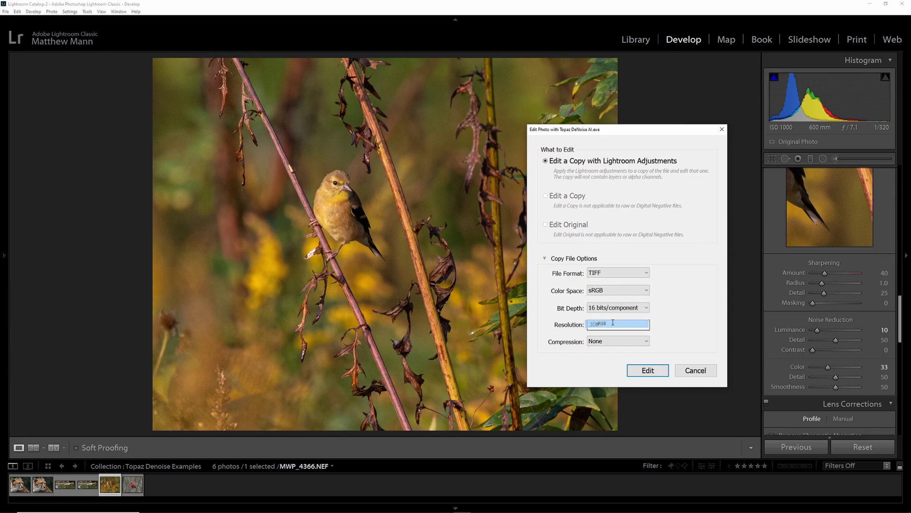
pyautogui.click(658, 373)
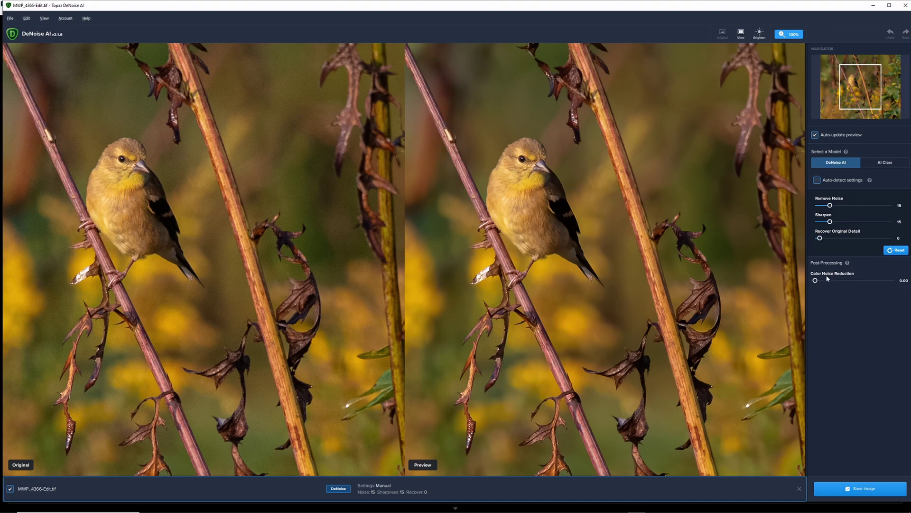
# - Set Color Noise Reduction to 0.08, compare panes at the upper-left and right leaves, and save
pyautogui.moveTo(816, 281); pyautogui.dragTo(822, 283)
pyautogui.moveTo(863, 85); pyautogui.dragTo(845, 85)
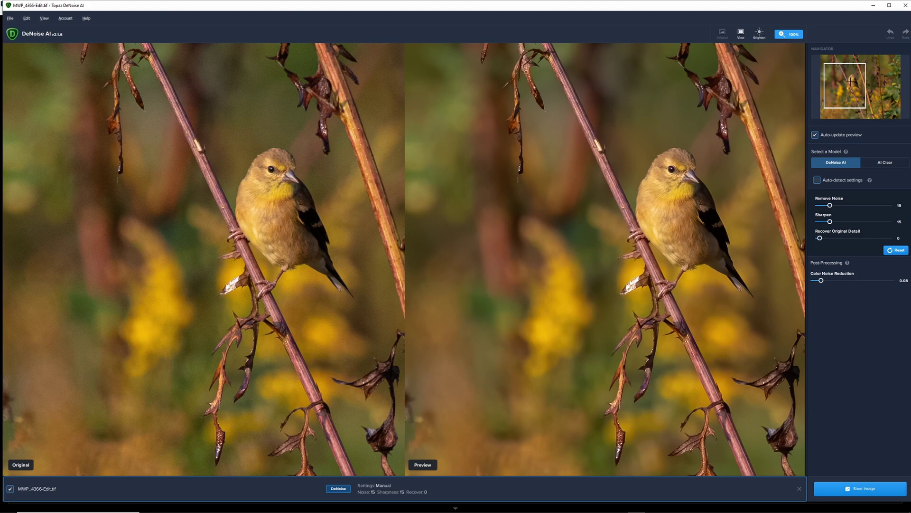
pyautogui.moveTo(851, 82); pyautogui.dragTo(879, 87)
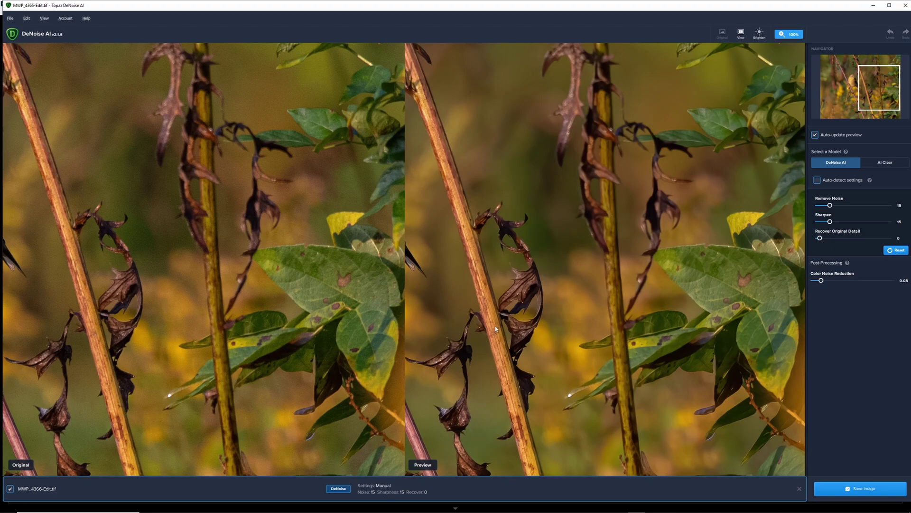
pyautogui.click(848, 489)
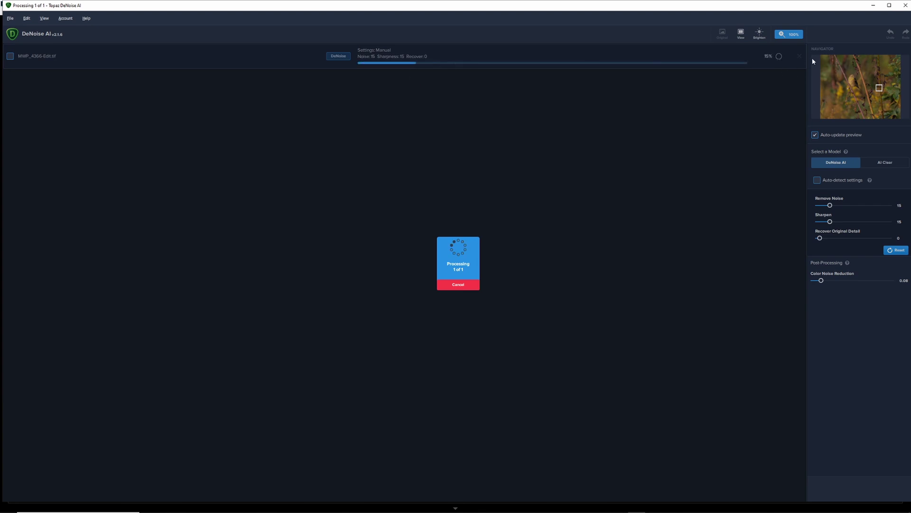
# - Open the cardinal photo in Lightroom, zoom in to check its noise, then return to full view
pyautogui.click(872, 5)
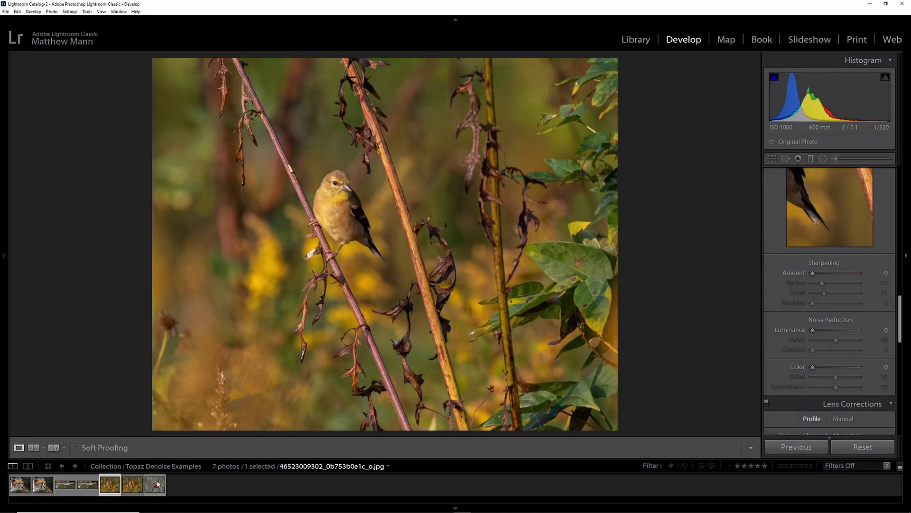
pyautogui.click(158, 484)
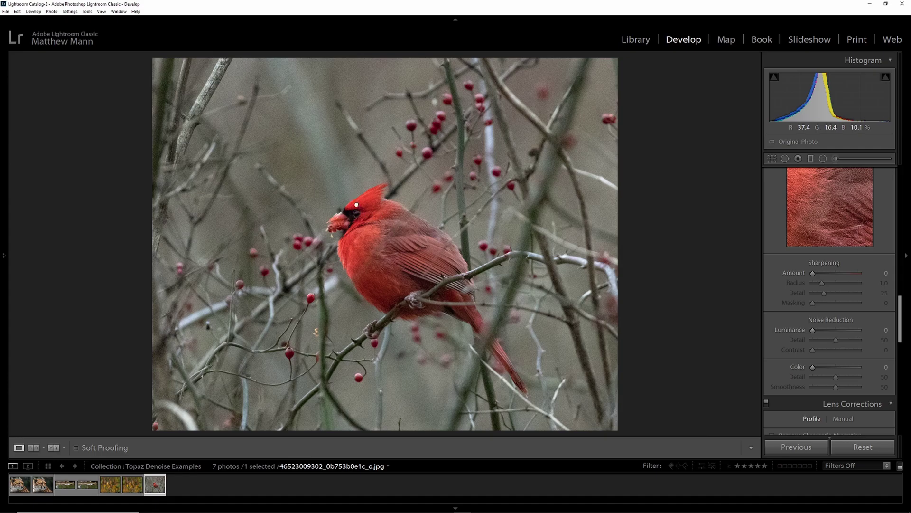
pyautogui.click(356, 205)
pyautogui.moveTo(171, 339); pyautogui.dragTo(405, 252)
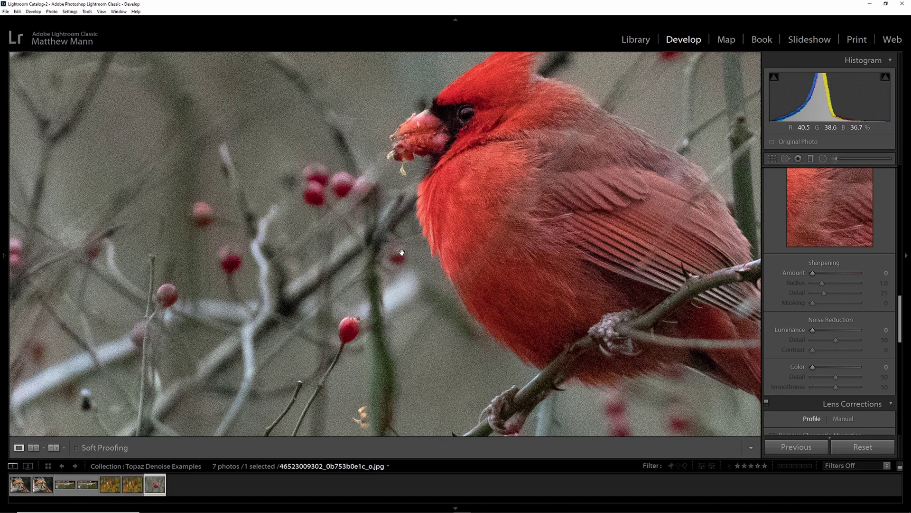
pyautogui.moveTo(458, 245); pyautogui.dragTo(341, 265)
pyautogui.click(387, 220)
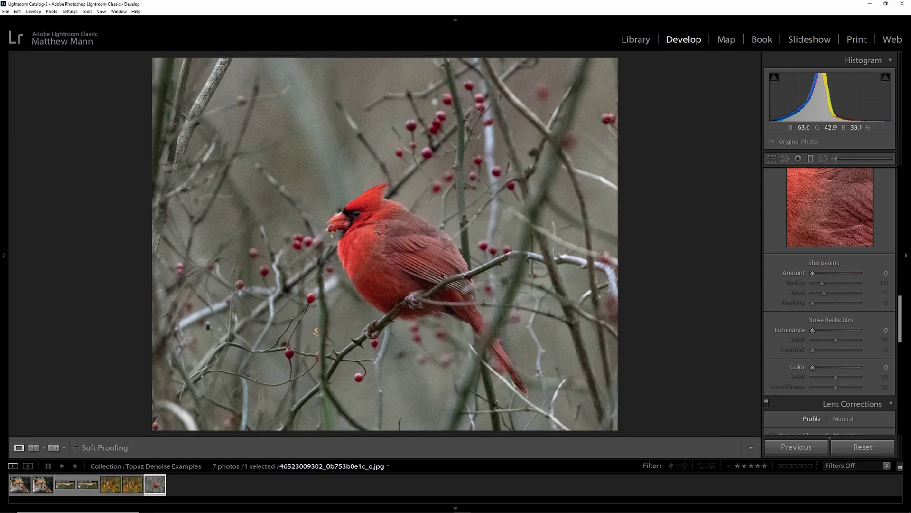
# - Zoom in on the cardinal again, framing its whole head, then return to full view
pyautogui.click(384, 187)
pyautogui.moveTo(445, 192); pyautogui.dragTo(399, 237)
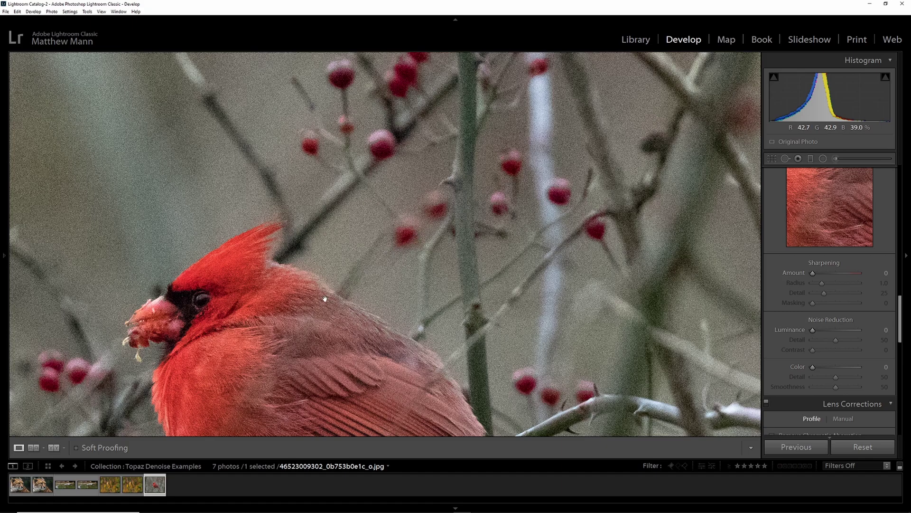
pyautogui.moveTo(325, 299); pyautogui.dragTo(384, 249)
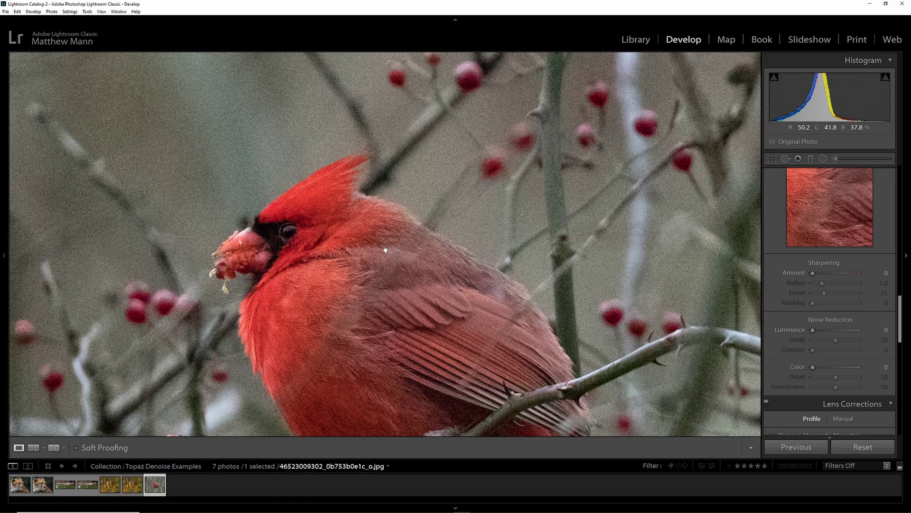
pyautogui.click(251, 354)
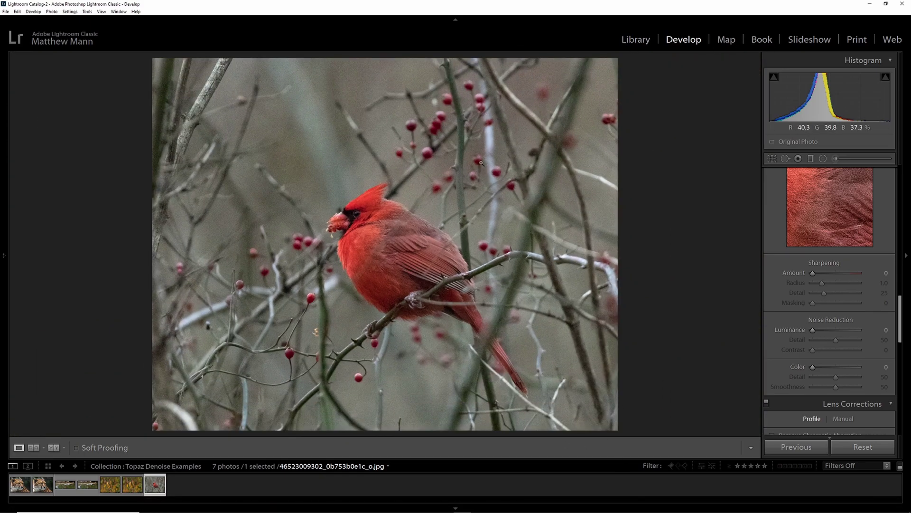
# - Dismiss the first context menu and reselect the cardinal photo in the filmstrip
pyautogui.rightClick(405, 169)
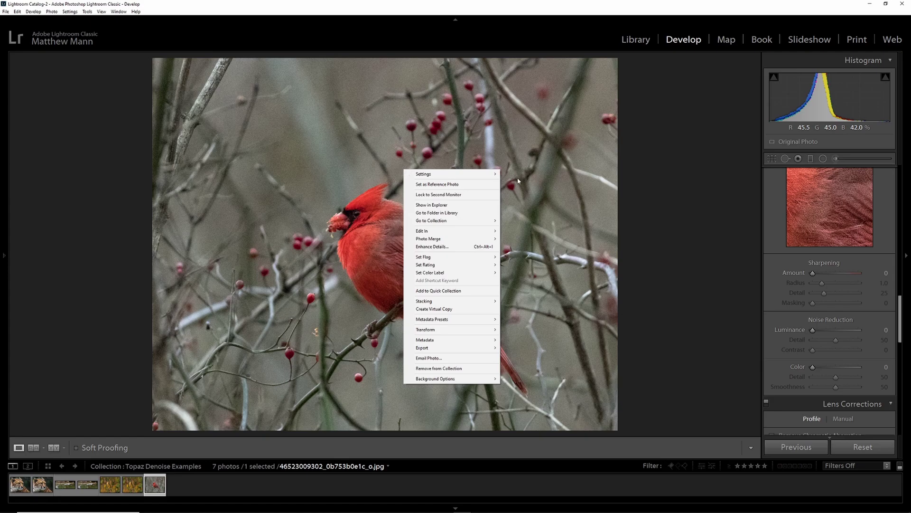
pyautogui.click(433, 309)
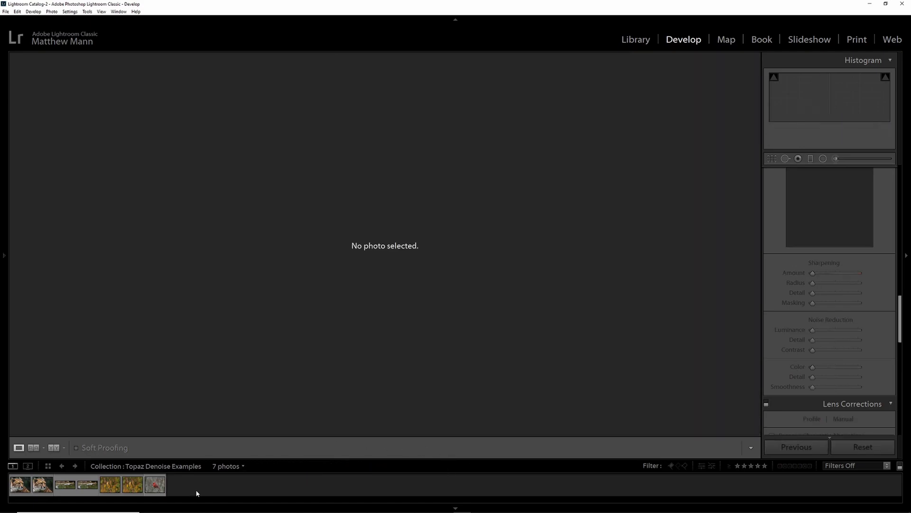
pyautogui.click(157, 485)
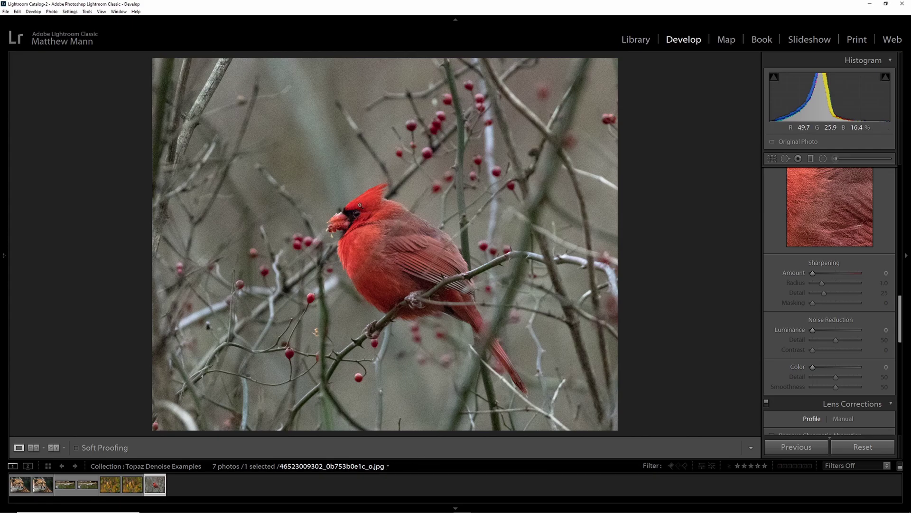
# - Edit a copy with Lightroom adjustments in Topaz DeNoise AI, using sRGB colour space
pyautogui.rightClick(360, 205)
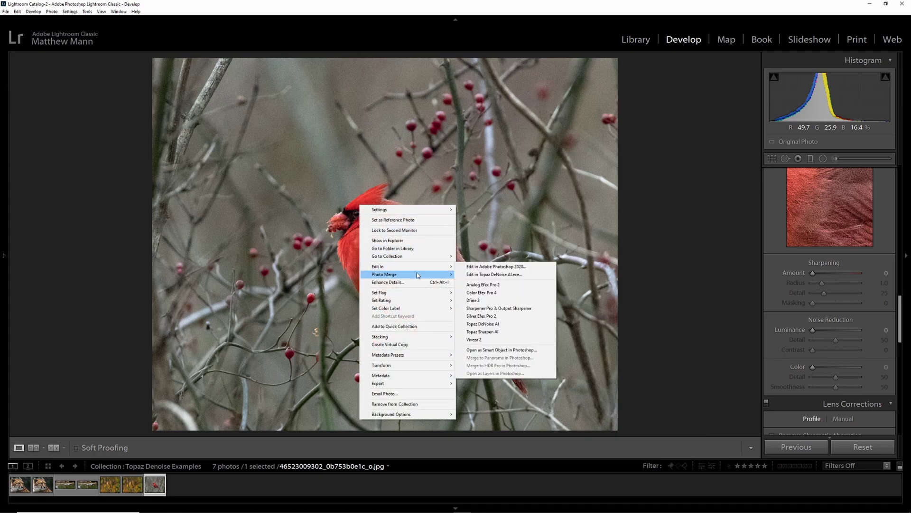
pyautogui.moveTo(418, 275)
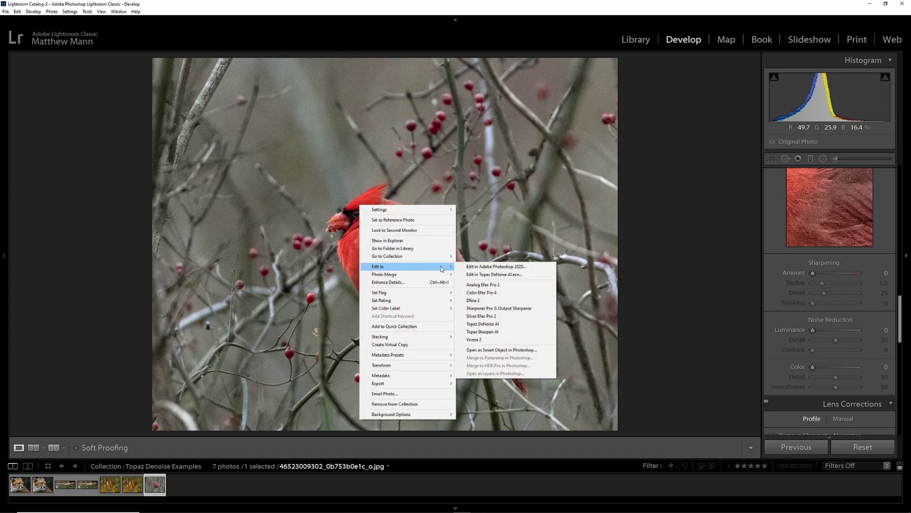
pyautogui.click(518, 324)
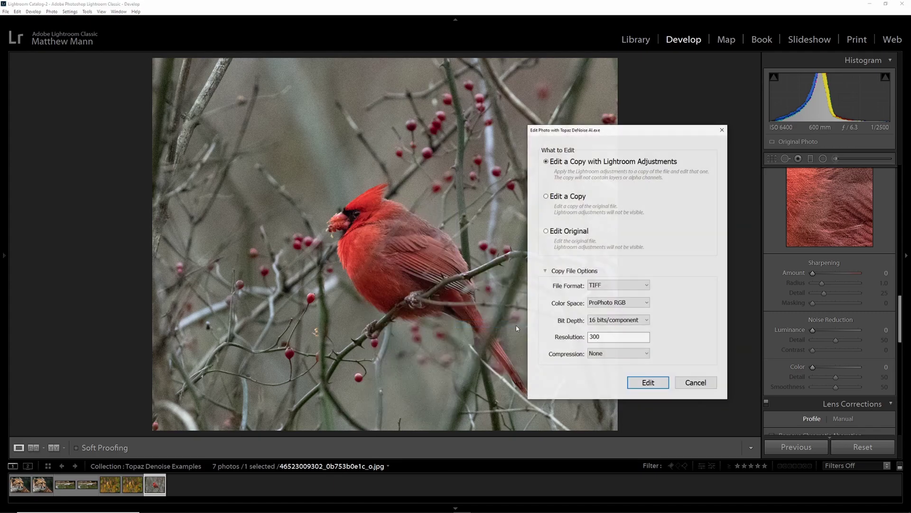
pyautogui.click(616, 302)
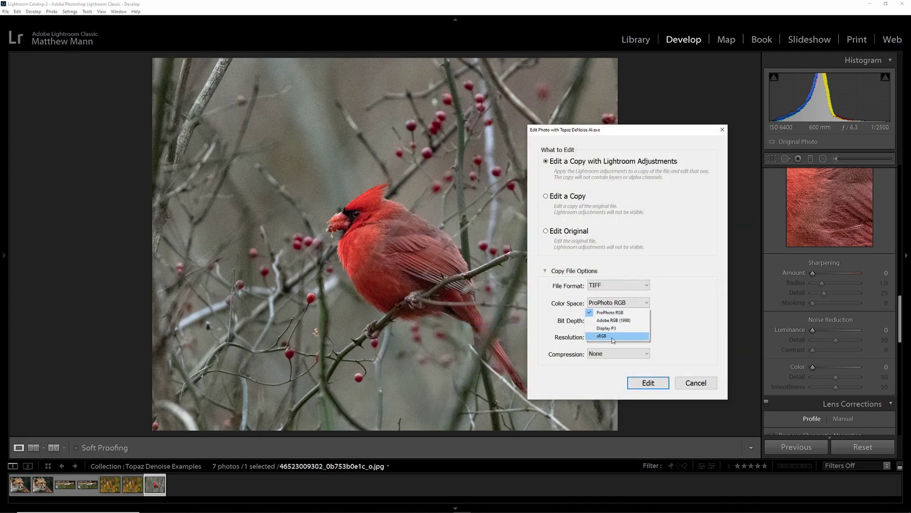
pyautogui.click(613, 337)
pyautogui.click(650, 383)
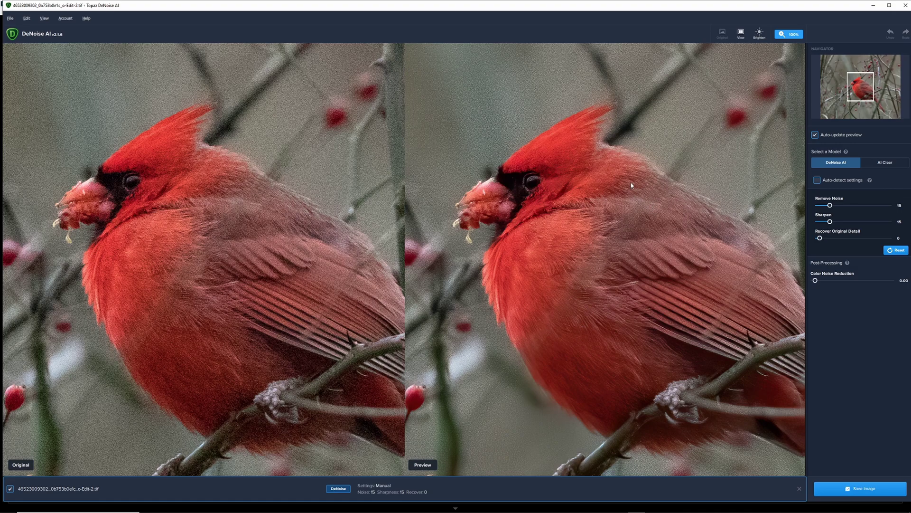
# - Enable Auto-detect settings, then set Sharpen 13, Remove Noise 44 and Color Noise Reduction 0.16
pyautogui.click(817, 180)
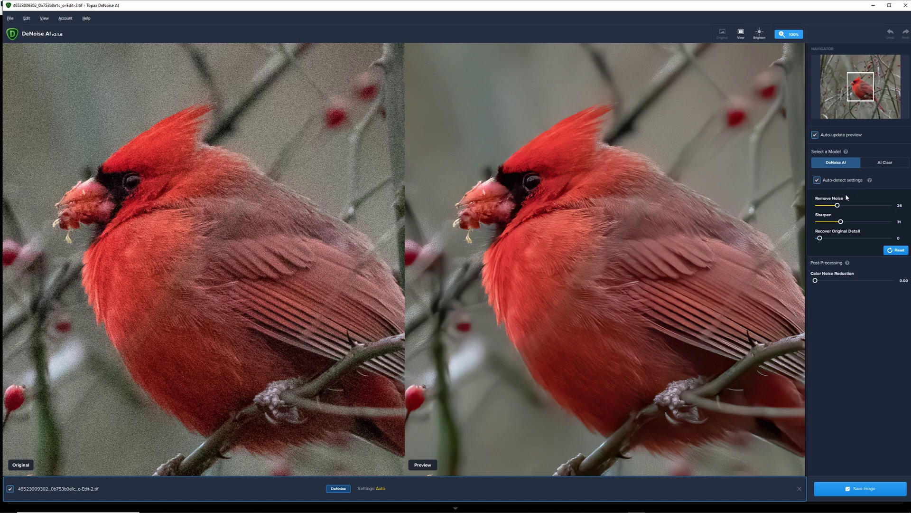
pyautogui.moveTo(841, 221); pyautogui.dragTo(829, 223)
pyautogui.moveTo(838, 205); pyautogui.dragTo(851, 208)
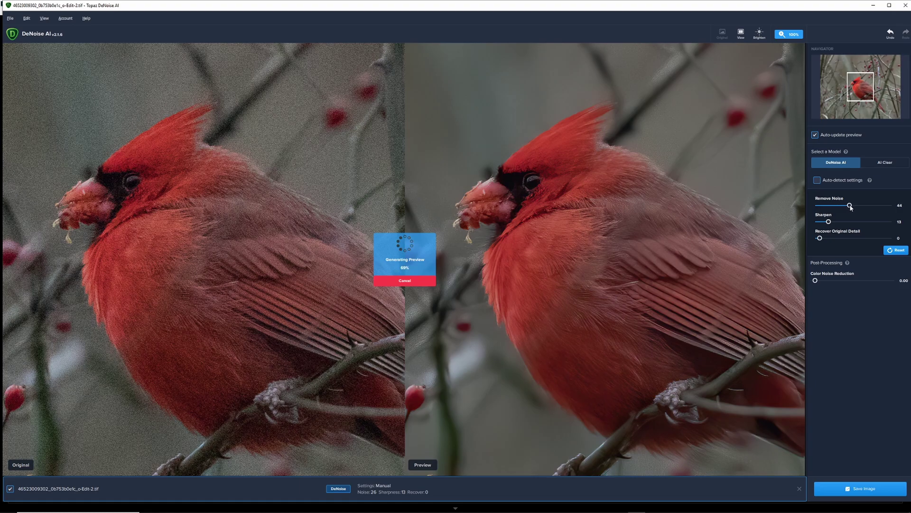
pyautogui.moveTo(816, 281); pyautogui.dragTo(828, 280)
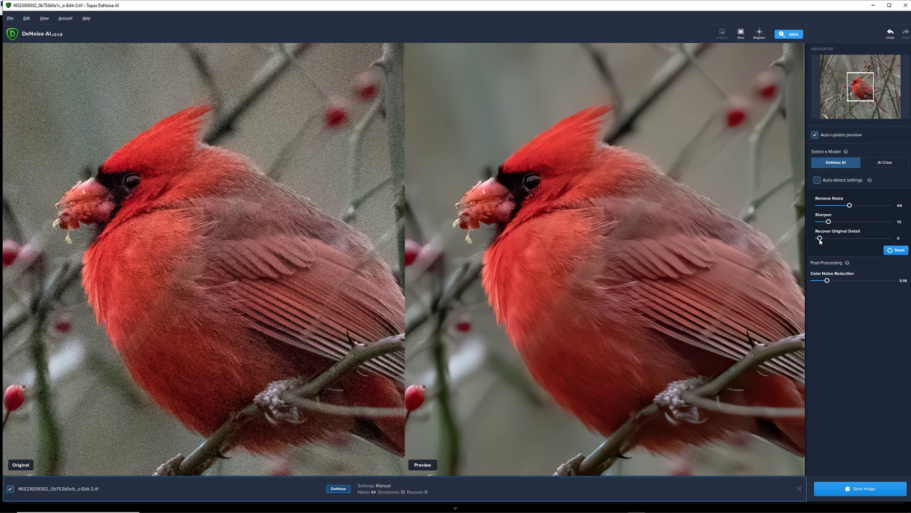
# - Set Recover Original Detail to 15 and frame the whole cardinal at 50% zoom
pyautogui.moveTo(821, 240); pyautogui.dragTo(831, 242)
pyautogui.click(792, 41)
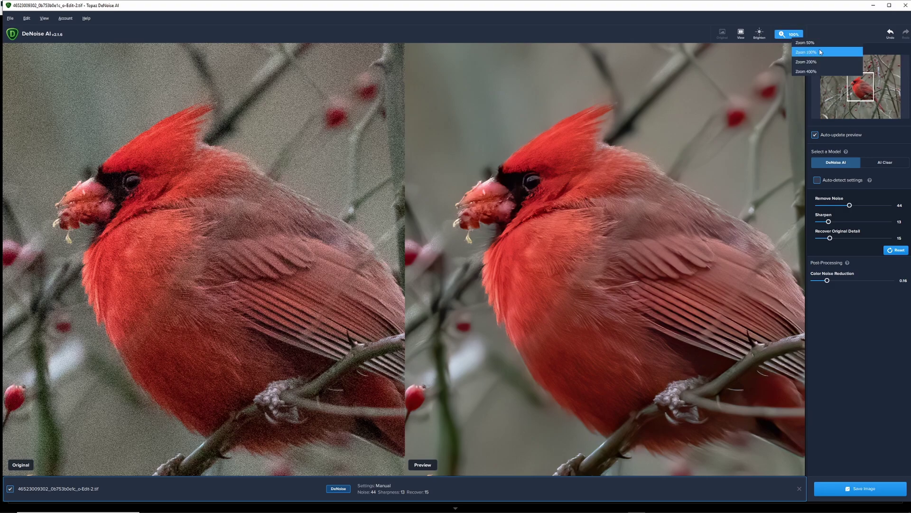
pyautogui.click(819, 50)
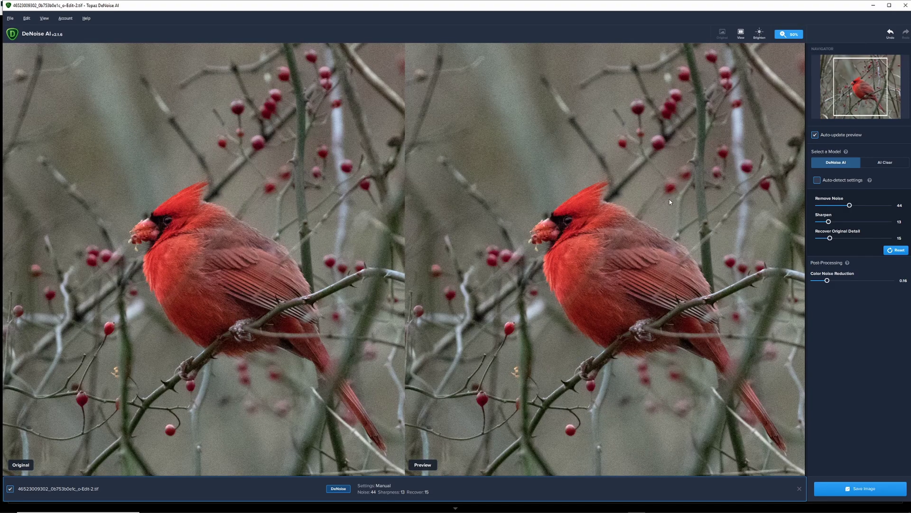
pyautogui.click(853, 83)
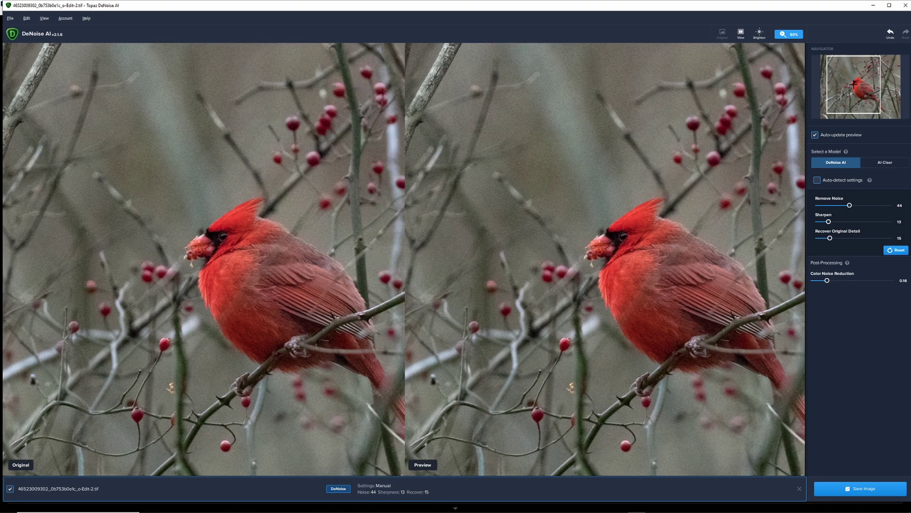
pyautogui.moveTo(853, 83); pyautogui.dragTo(867, 91)
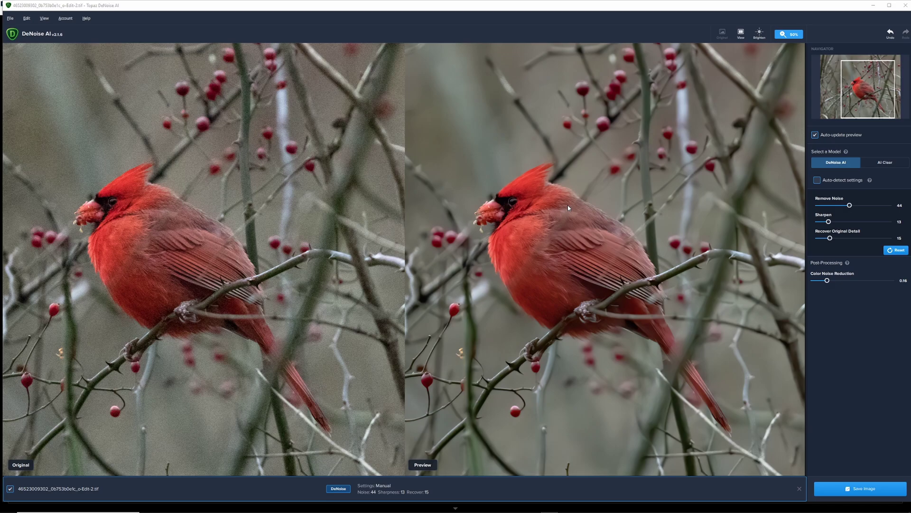
# - Save the denoised cardinal image, then select the goldfinch's denoised TIFF in Lightroom
pyautogui.click(860, 488)
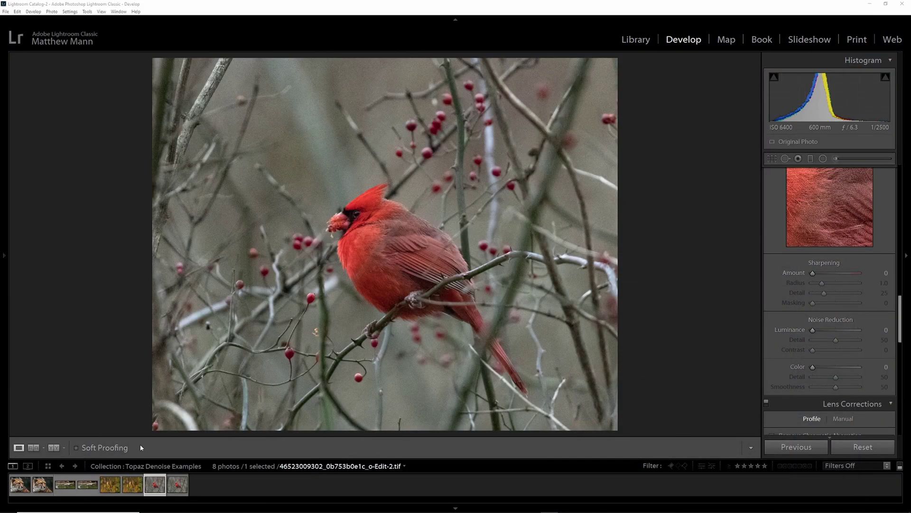
pyautogui.click(126, 488)
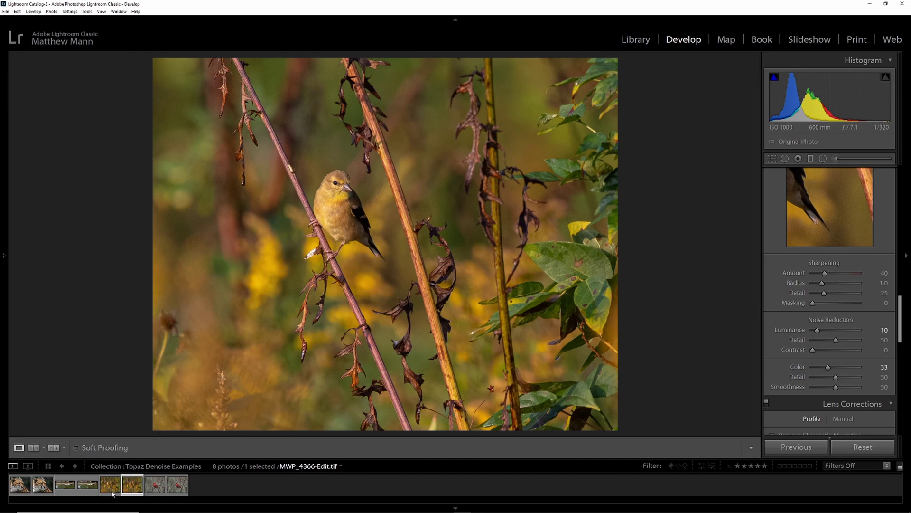
pyautogui.click(112, 494)
# - Zoom in closely on the goldfinch TIFF, then switch to the original MWP_4366.NEF
pyautogui.click(339, 193)
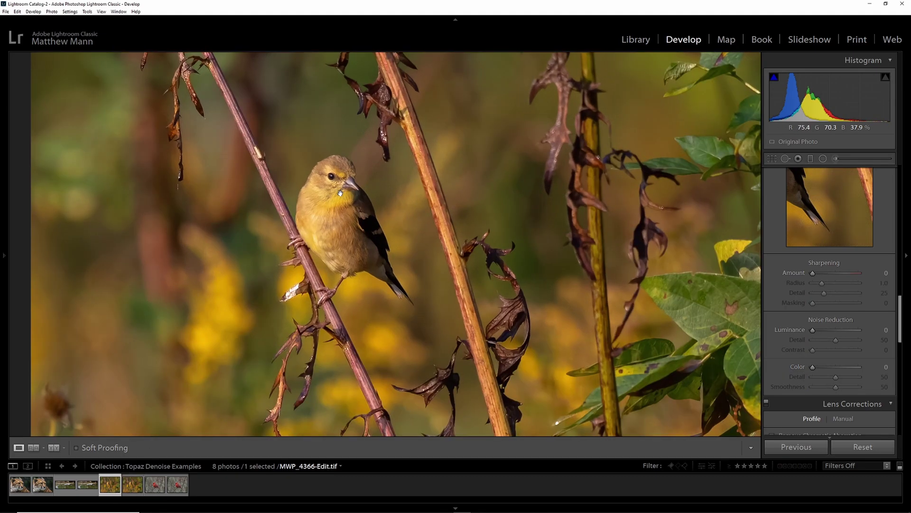
pyautogui.click(340, 193)
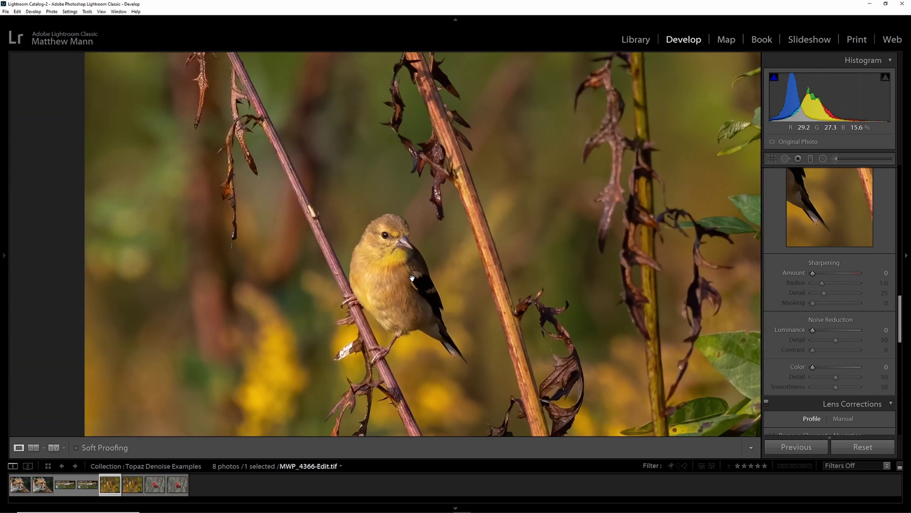
pyautogui.moveTo(409, 278); pyautogui.dragTo(384, 234)
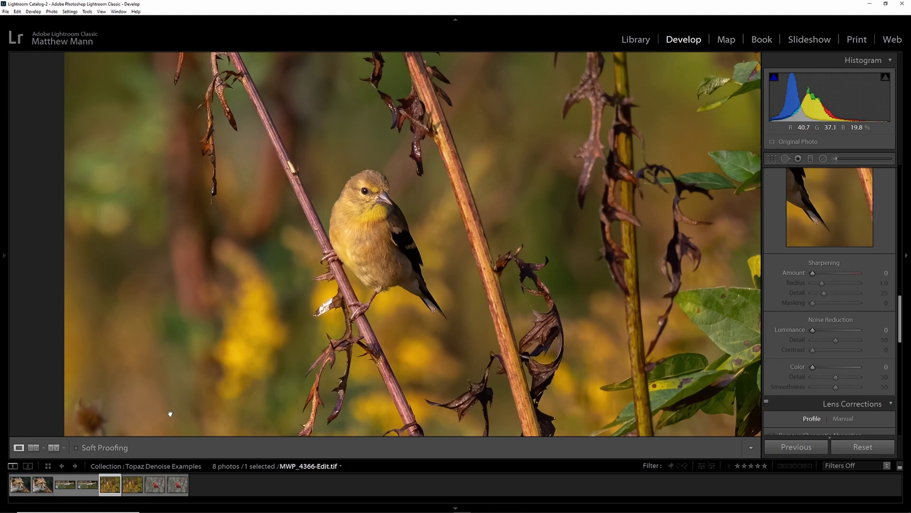
pyautogui.click(133, 488)
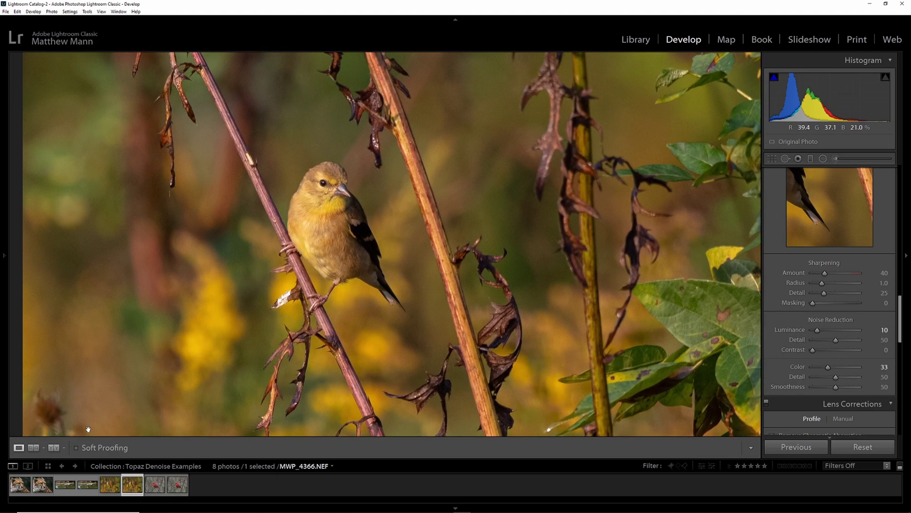
# - Switch to Reference View and place the other goldfinch version in the Reference pane
pyautogui.click(54, 447)
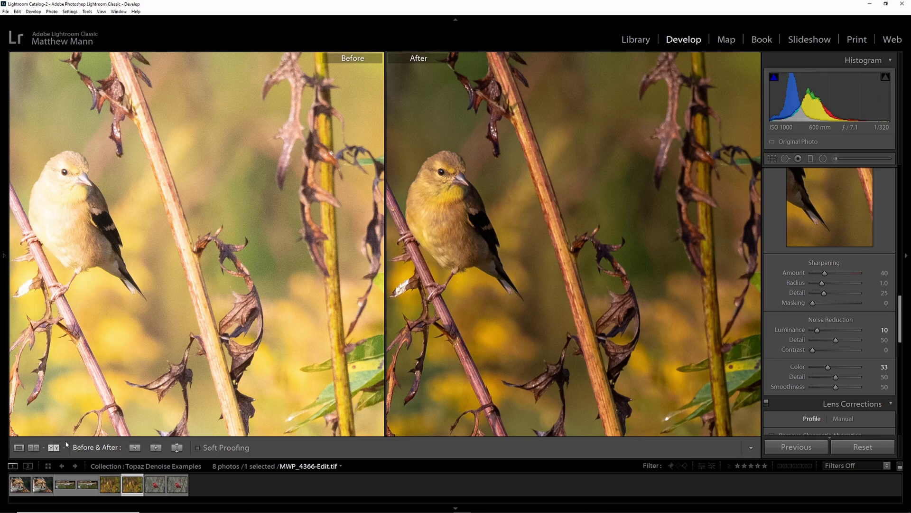
pyautogui.hotkey('shift', 'r')
pyautogui.moveTo(116, 489); pyautogui.dragTo(166, 228)
# - Zoom both goldfinch panes in on the bird's face, then fit both back to full frame
pyautogui.click(160, 212)
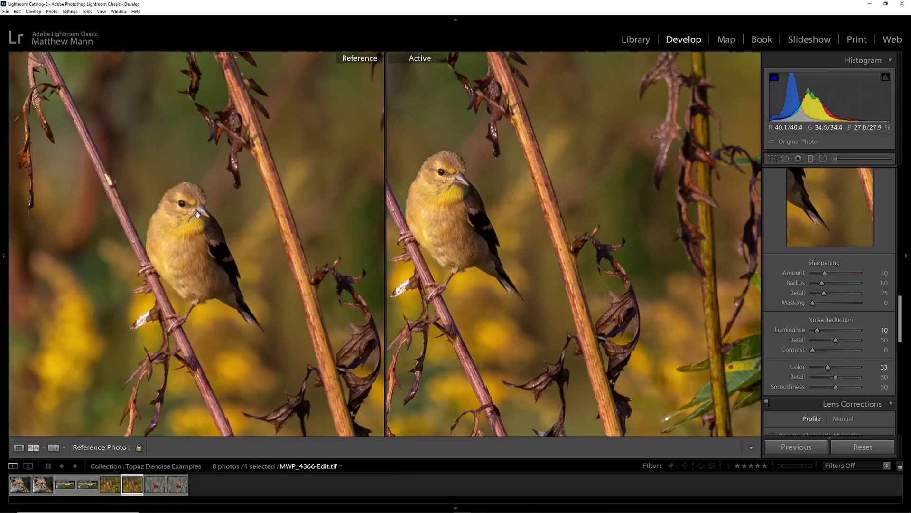
pyautogui.click(182, 192)
pyautogui.moveTo(182, 194); pyautogui.dragTo(215, 255)
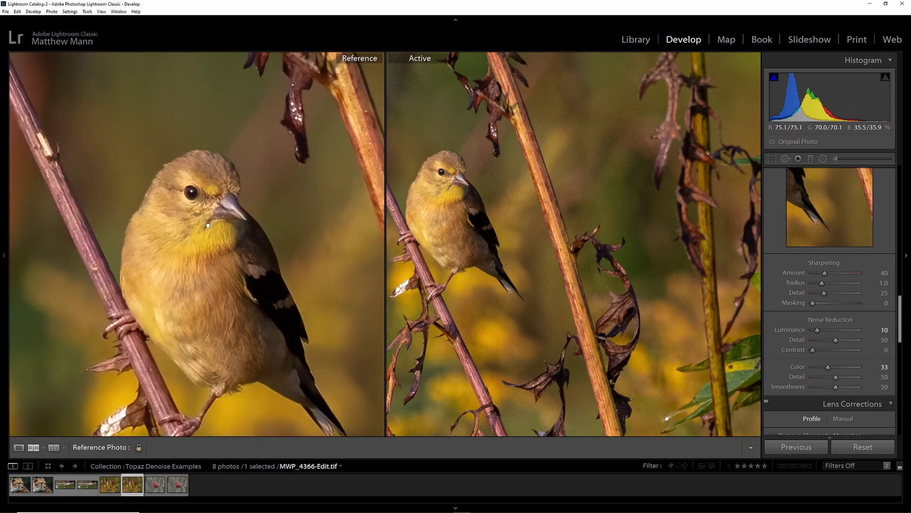
pyautogui.click(587, 242)
pyautogui.click(525, 232)
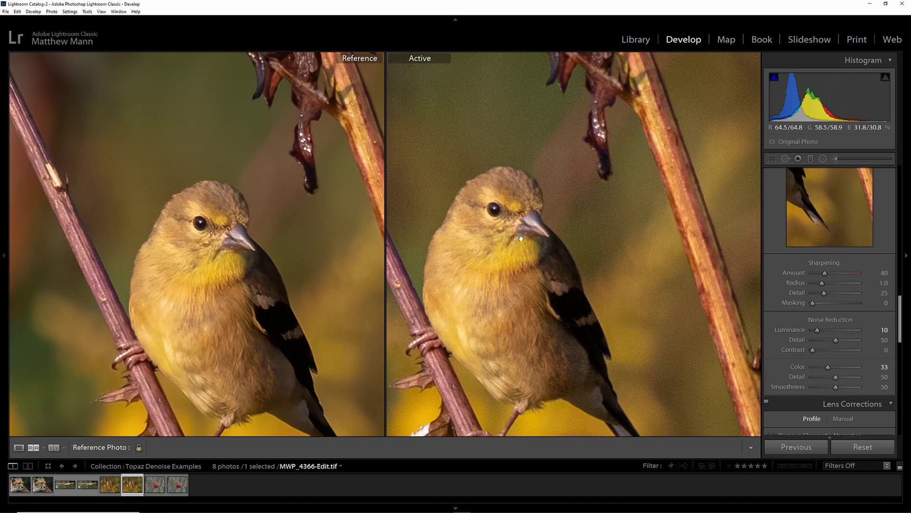
pyautogui.click(203, 205)
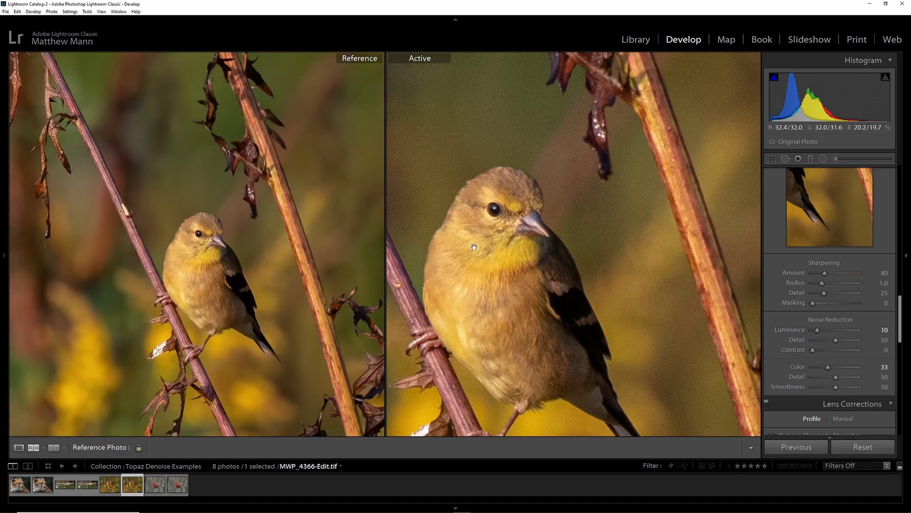
pyautogui.click(478, 231)
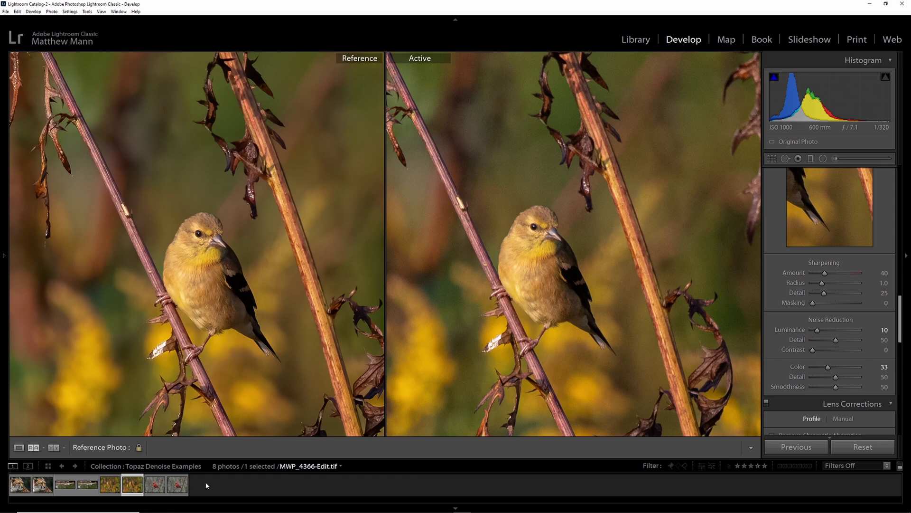
# - Make the denoised cardinal Edit-2.tif active, set the other cardinal as reference, and zoom out to full view
pyautogui.click(173, 485)
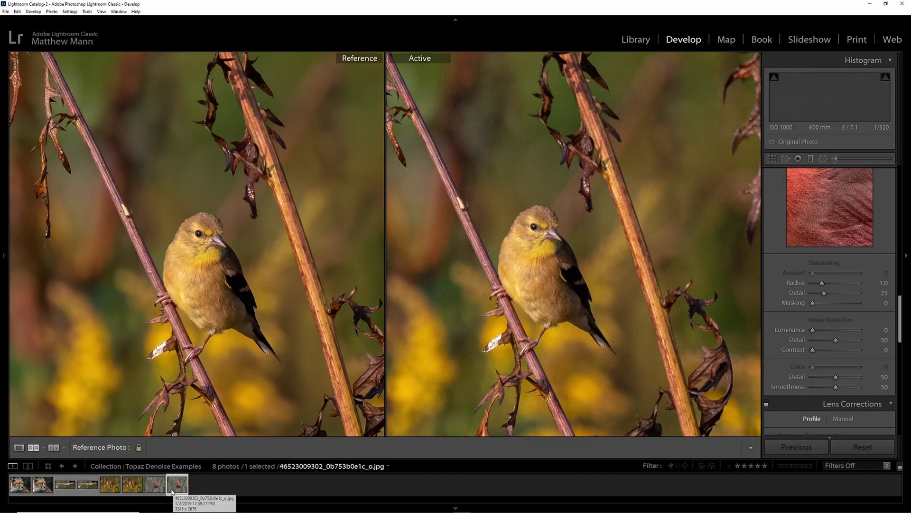
pyautogui.moveTo(155, 491); pyautogui.dragTo(173, 320)
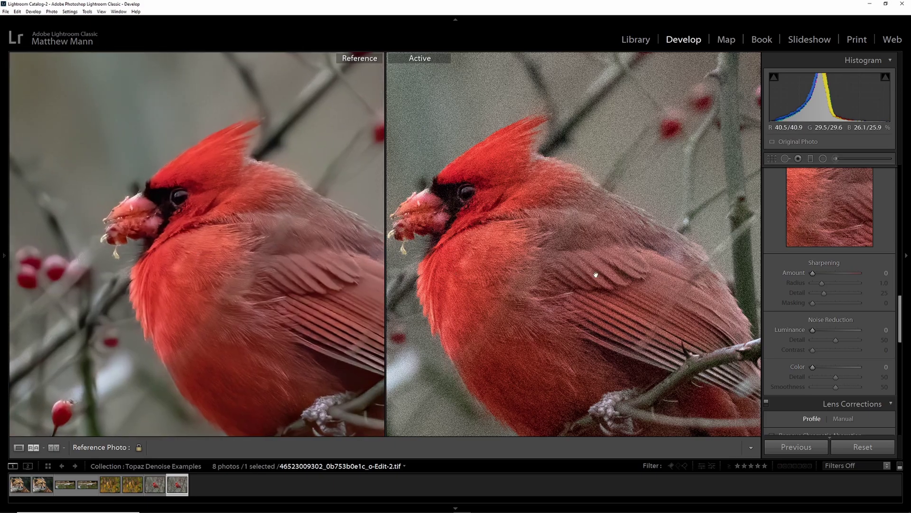
pyautogui.click(549, 259)
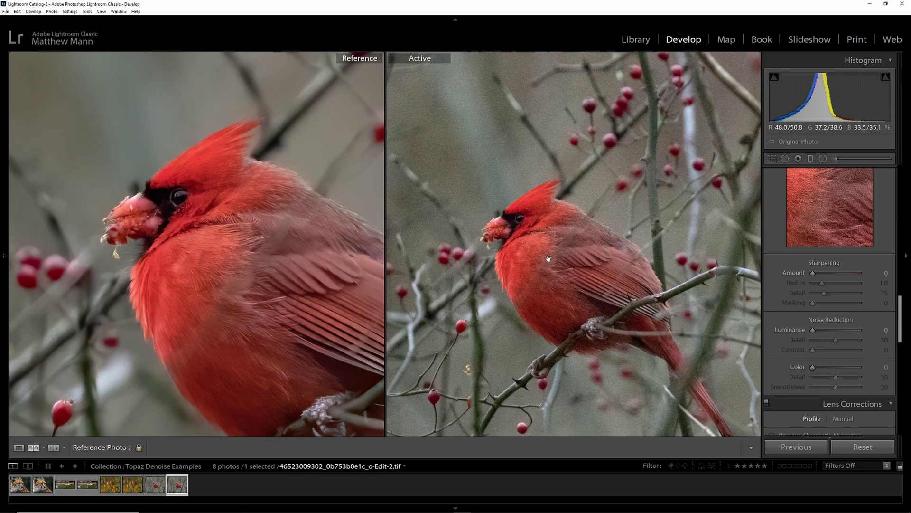